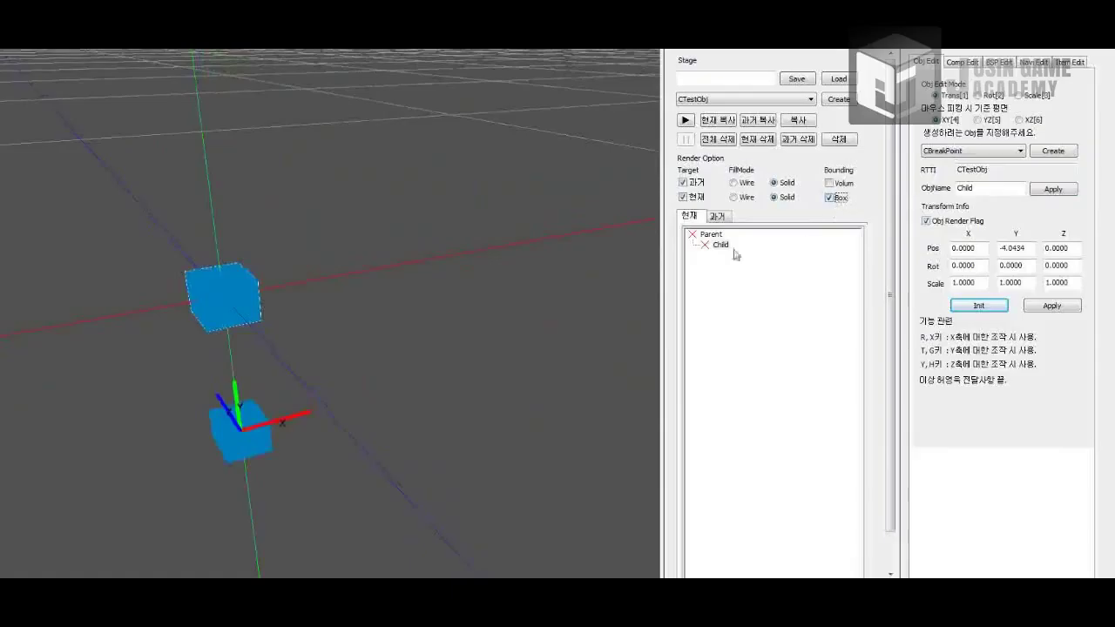
Check the Parent and Child objects in the hierarchy, switching the bounding display from Box to Volum.
click(720, 235)
click(720, 245)
click(719, 236)
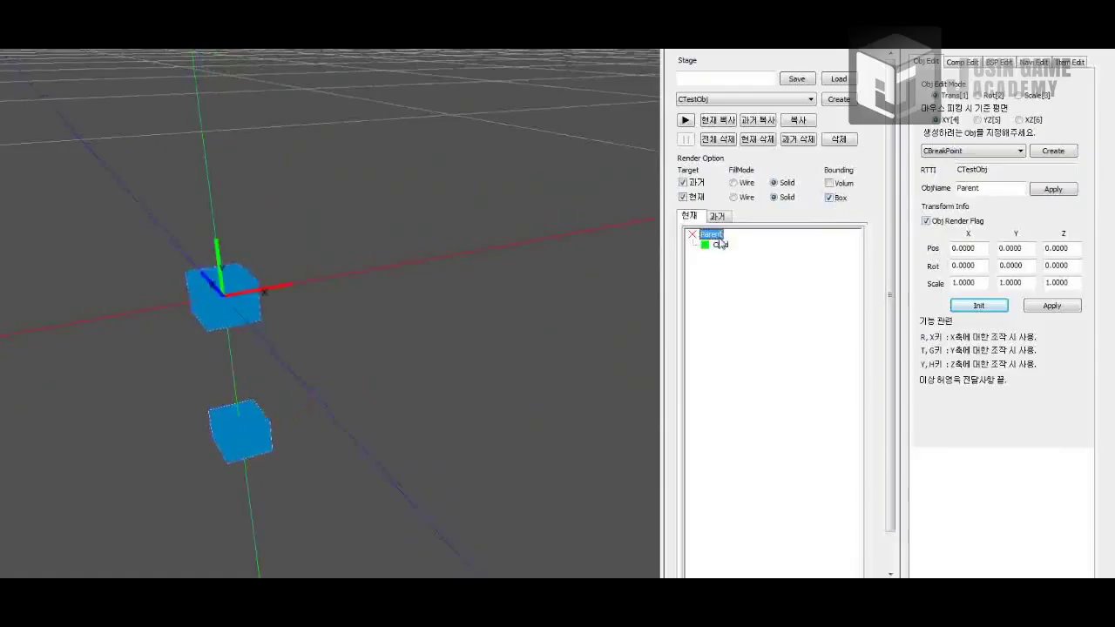
double_click(716, 236)
click(831, 198)
click(828, 184)
Duplicate the Parent object and move the copy along the X axis to about -2.98.
right_drag(349, 271, 454, 272)
click(707, 235)
click(798, 121)
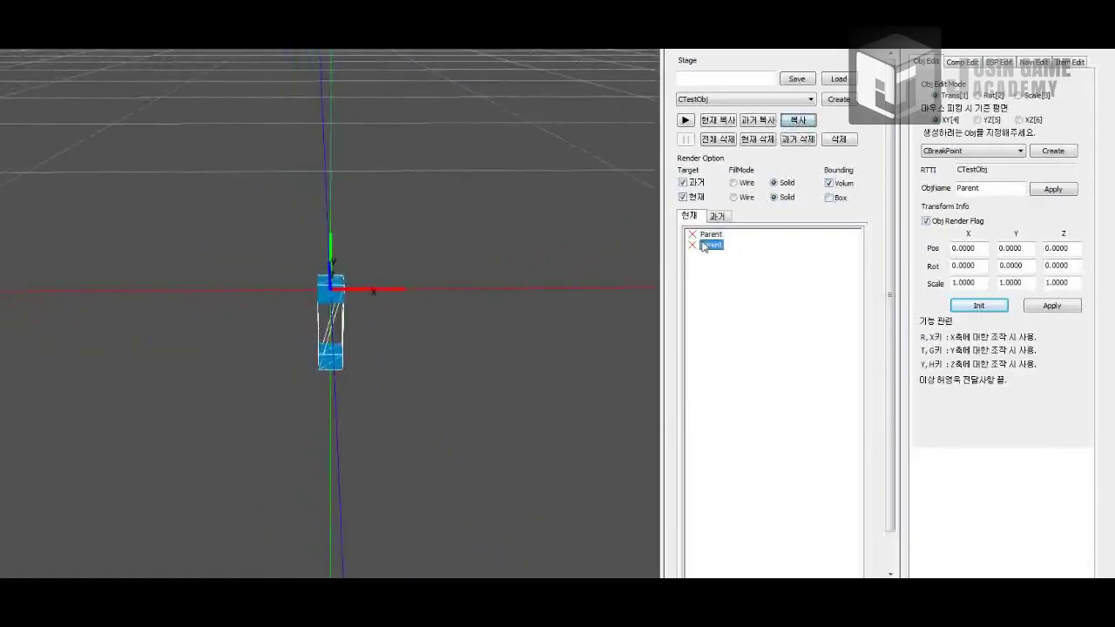
click(365, 290)
drag(365, 290, 560, 299)
Move the duplicated Parent's Child away from its parent, to about X -3.41, Y -7.15, Z 5.65.
click(709, 244)
click(715, 258)
drag(295, 360, 196, 363)
drag(174, 321, 245, 346)
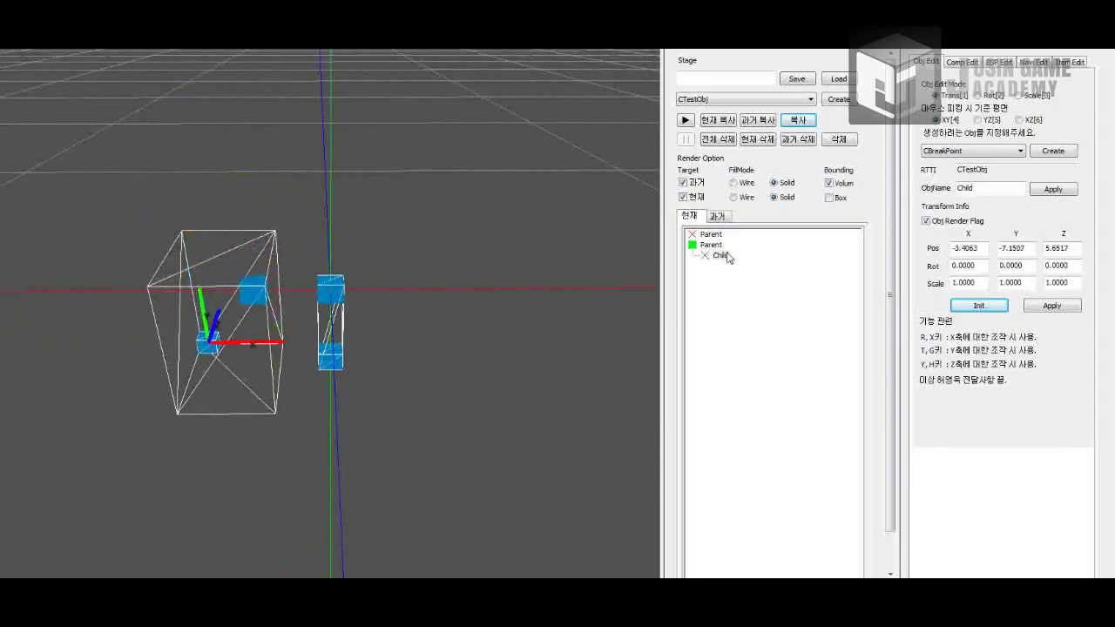
Start playback, delete the duplicated Parent object and select the remaining one.
double_click(710, 246)
click(686, 122)
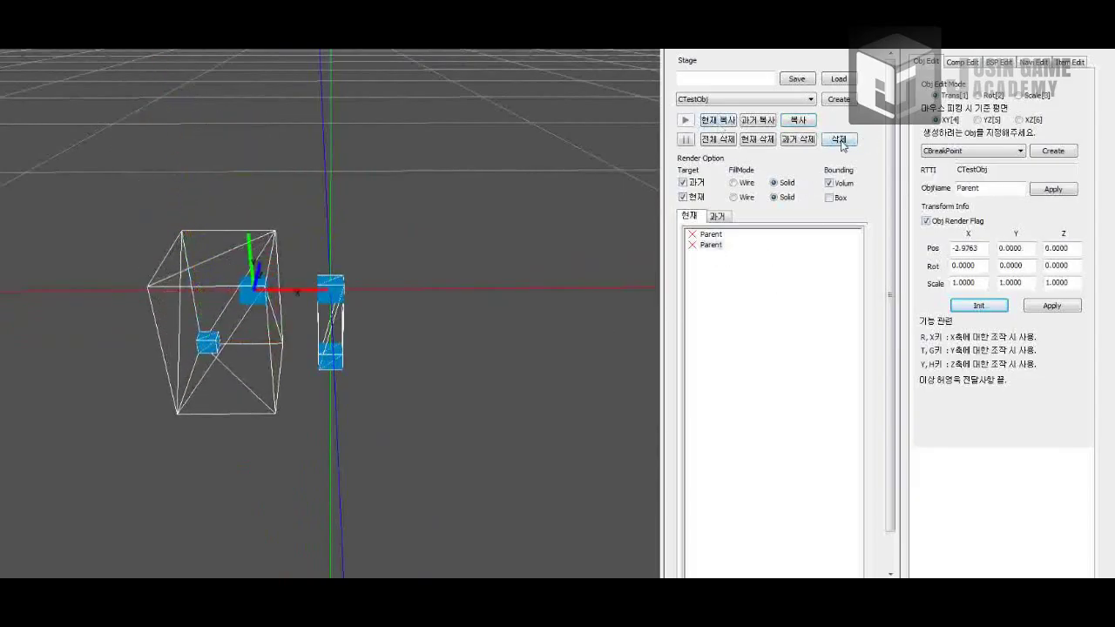
click(840, 140)
click(709, 235)
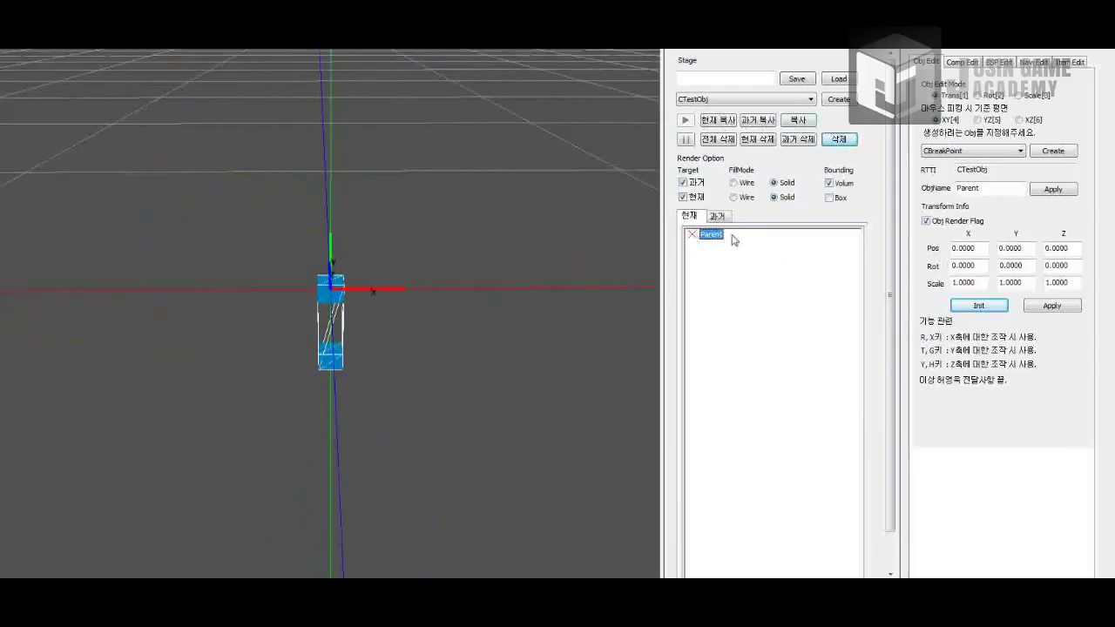
Copy the Parent object from the present (현재) to the past (과거) and show the past object list.
click(716, 216)
click(689, 216)
click(683, 197)
click(683, 198)
click(711, 232)
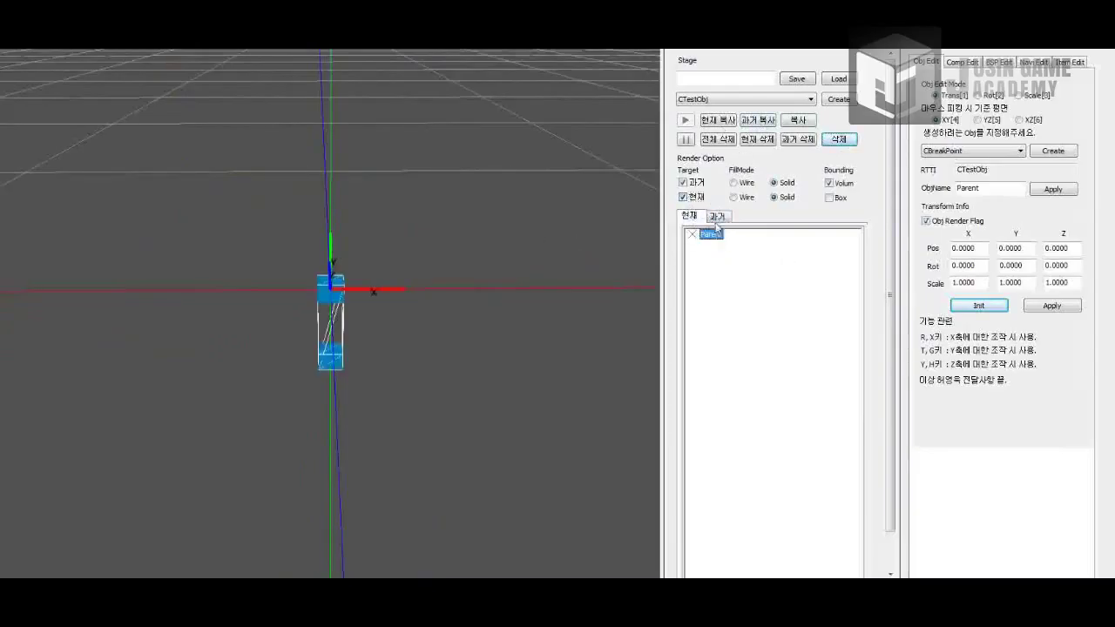
click(755, 122)
click(716, 217)
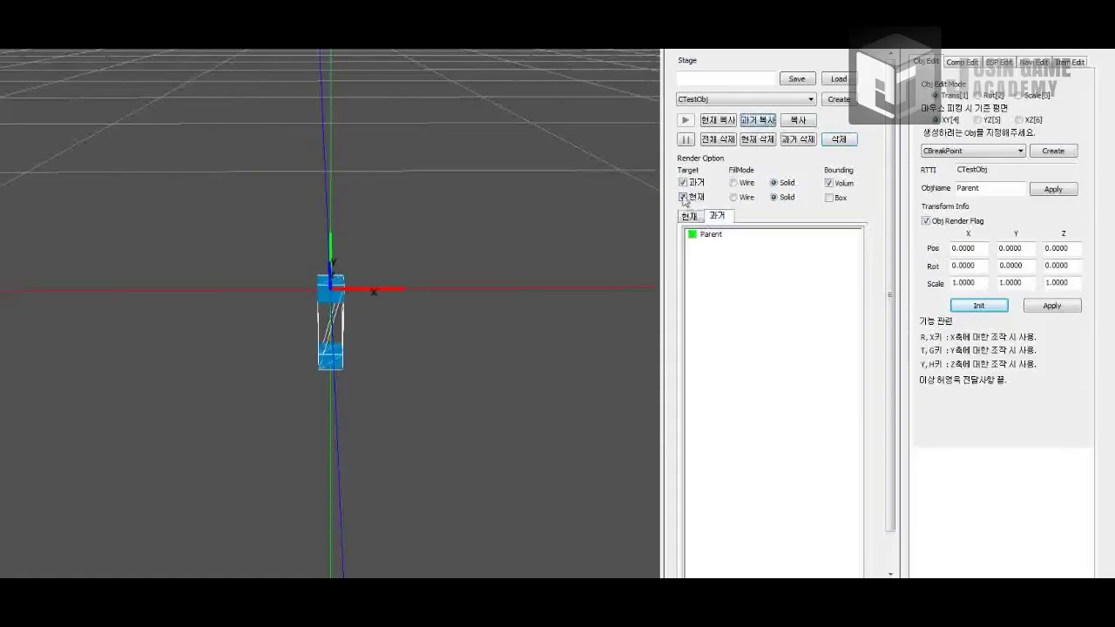
Hide the present objects and move the past Parent along the X axis to about -4.02.
click(682, 197)
click(706, 241)
right_drag(341, 257, 341, 295)
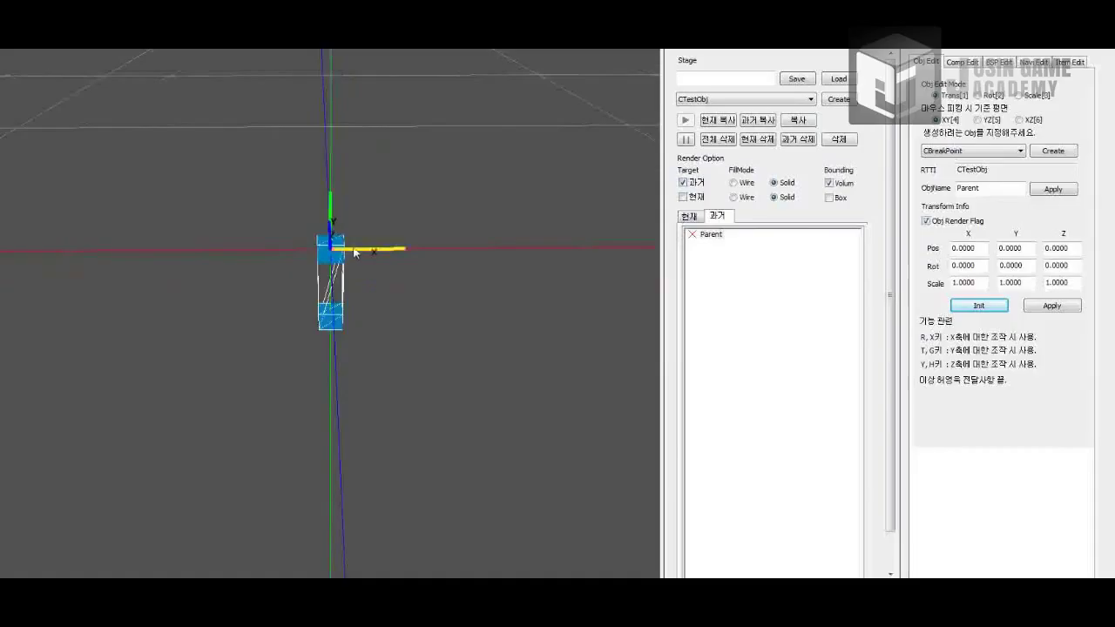
drag(355, 252, 258, 256)
Show the present objects again and delete the Parent from the present list.
click(683, 197)
click(692, 216)
click(838, 140)
Copy the past Parent to the present and move the new copy along the X axis to about 0.40.
click(716, 218)
click(726, 119)
click(689, 216)
click(712, 235)
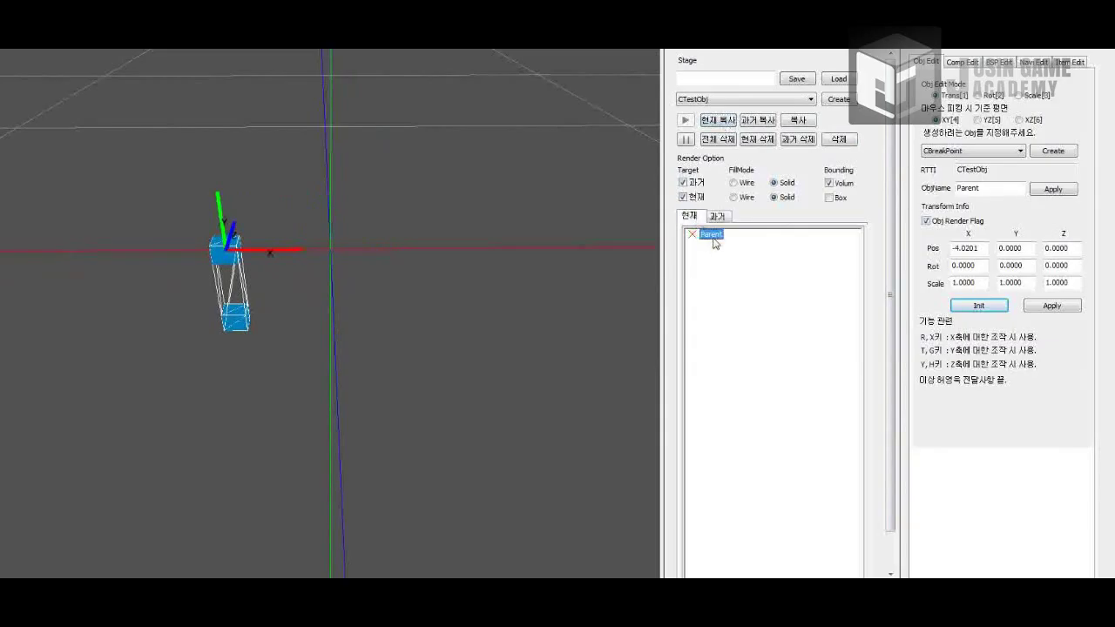
drag(291, 250, 412, 248)
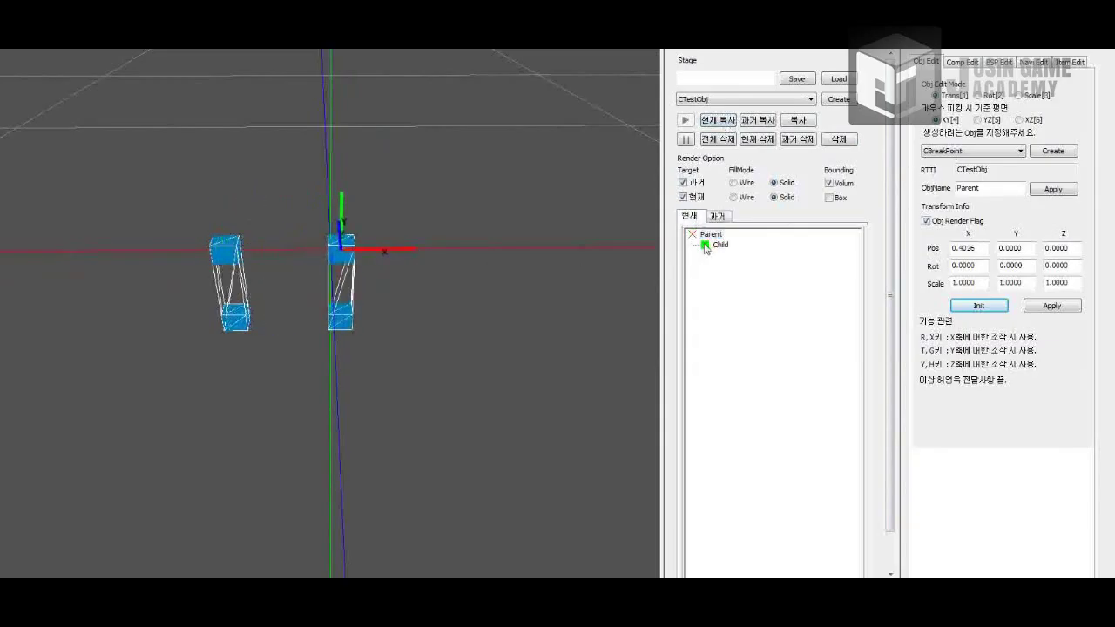
Delete the Parent object from both the present and the past lists.
click(838, 139)
click(716, 216)
click(710, 234)
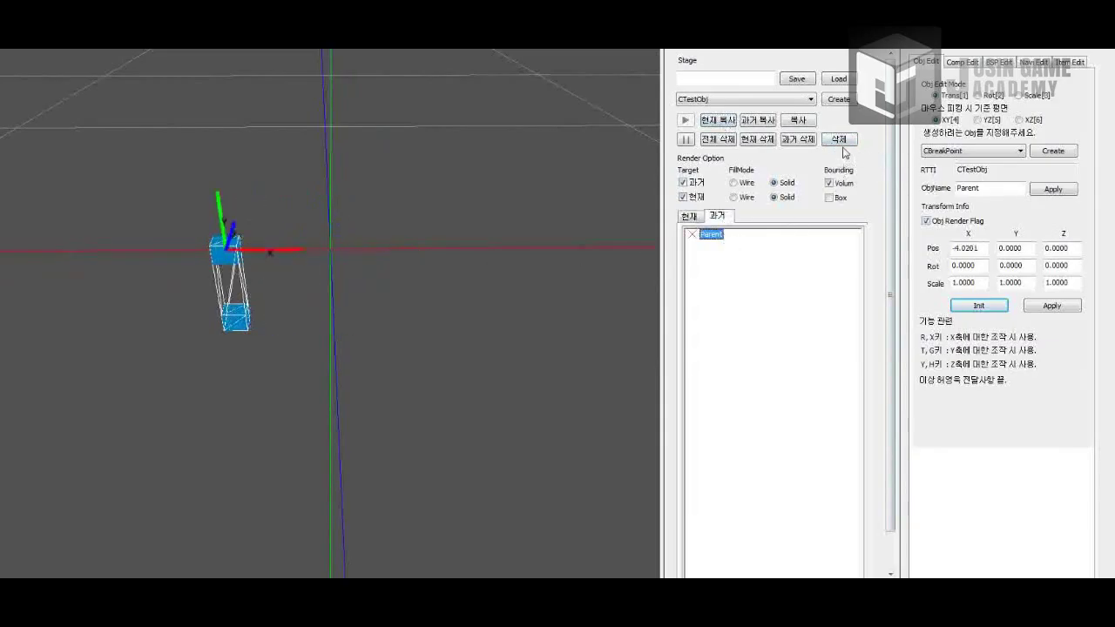
click(841, 141)
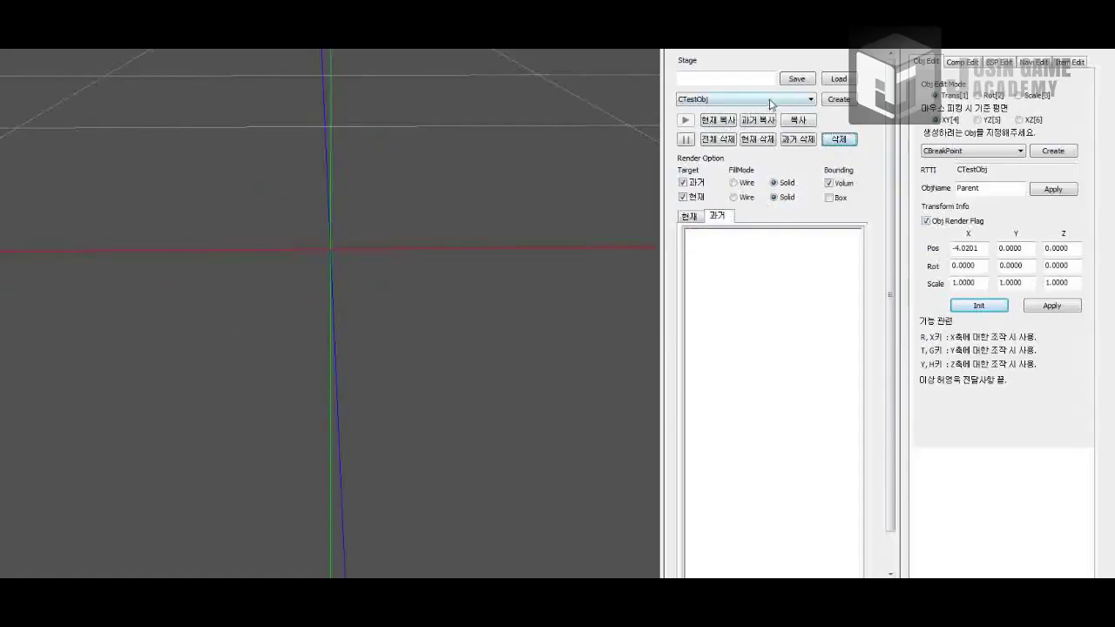
click(838, 99)
click(710, 234)
click(838, 139)
Create a CTestObj in the present list and initialize its transform.
click(688, 215)
click(838, 99)
click(713, 233)
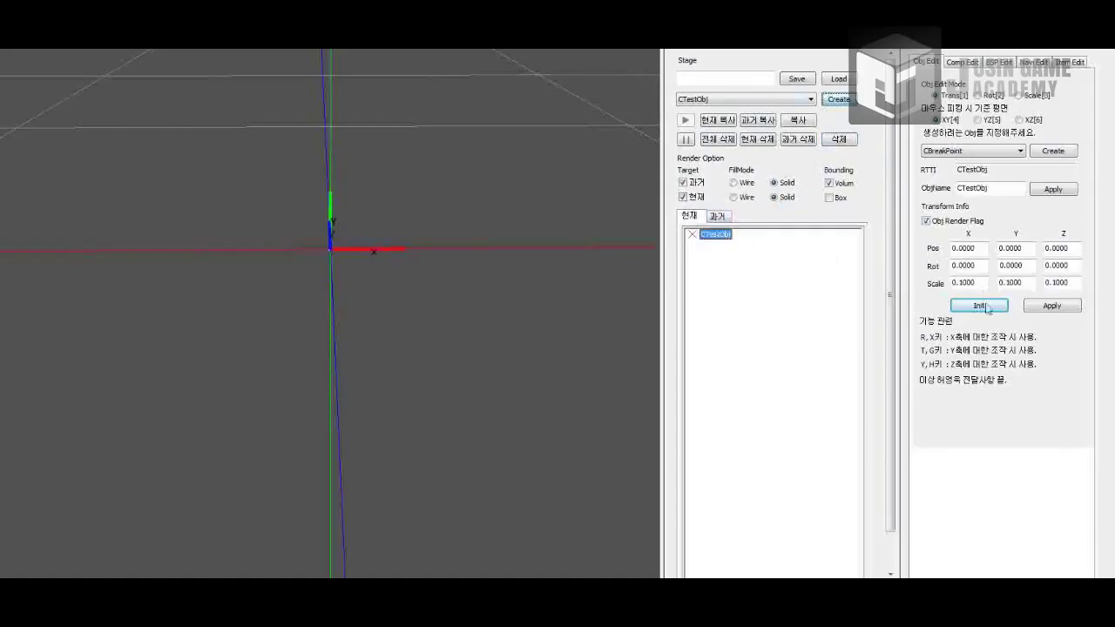
click(978, 305)
Set the CTestObj's scale to 5 on the X, Y and Z axes.
drag(979, 282, 898, 281)
text(5)
key(Tab)
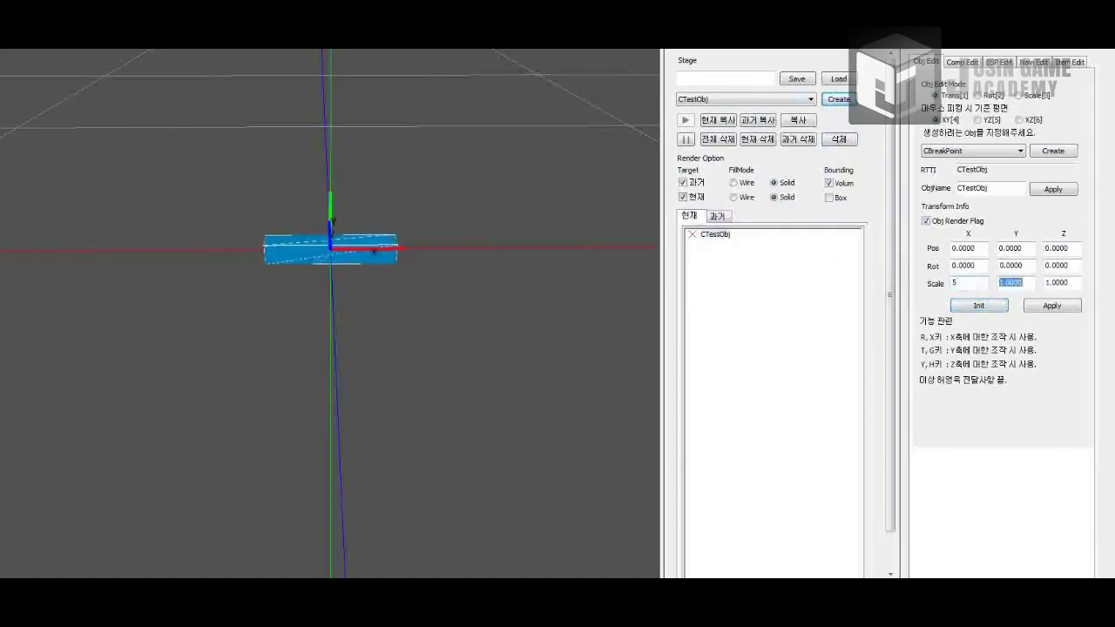
text(5)
key(Tab)
text(5)
key(Tab)
Inspect the enlarged CTestObj in the viewport and reset its transform to the initial values.
click(463, 364)
right_drag(462, 364, 488, 350)
key(s)
key(w)
key(s)
click(716, 235)
click(964, 307)
Try the CustomMesh models on the CTestObj, from CylinderMesh through NullMesh, and return to BoxMesh.
click(962, 62)
double_click(967, 142)
click(970, 206)
click(966, 194)
click(958, 185)
click(957, 174)
click(955, 164)
click(953, 153)
click(952, 164)
Apply the static tile models Floor[Present] and Floor_Corner[Present] to the CTestObj.
double_click(956, 142)
double_click(943, 131)
double_click(969, 163)
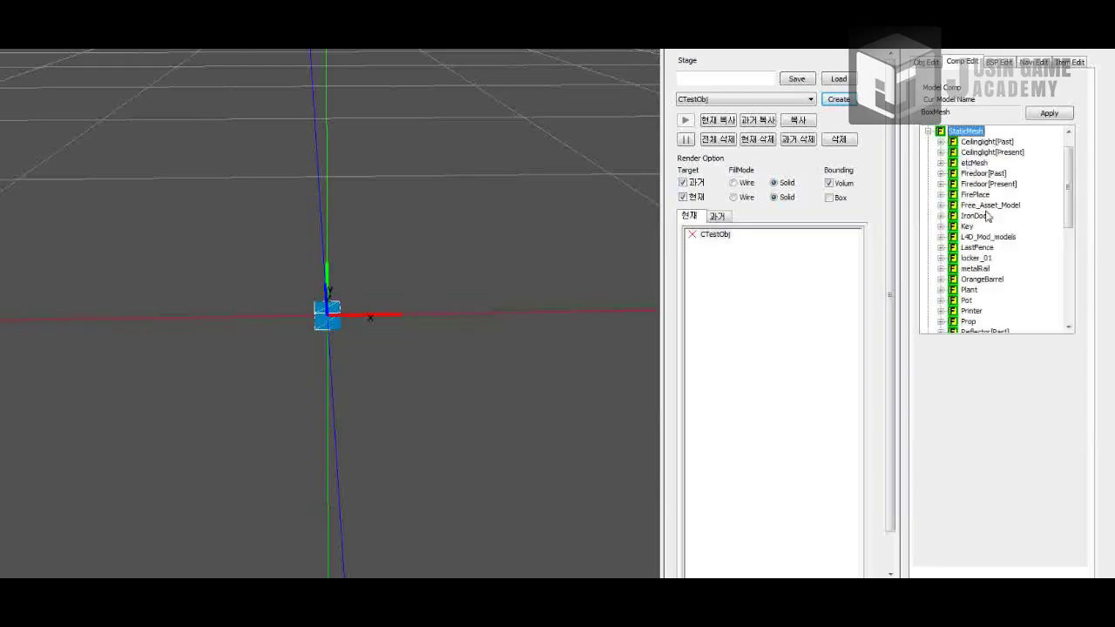
click(968, 226)
scroll(975, 231, down, 3)
scroll(976, 231, down, 4)
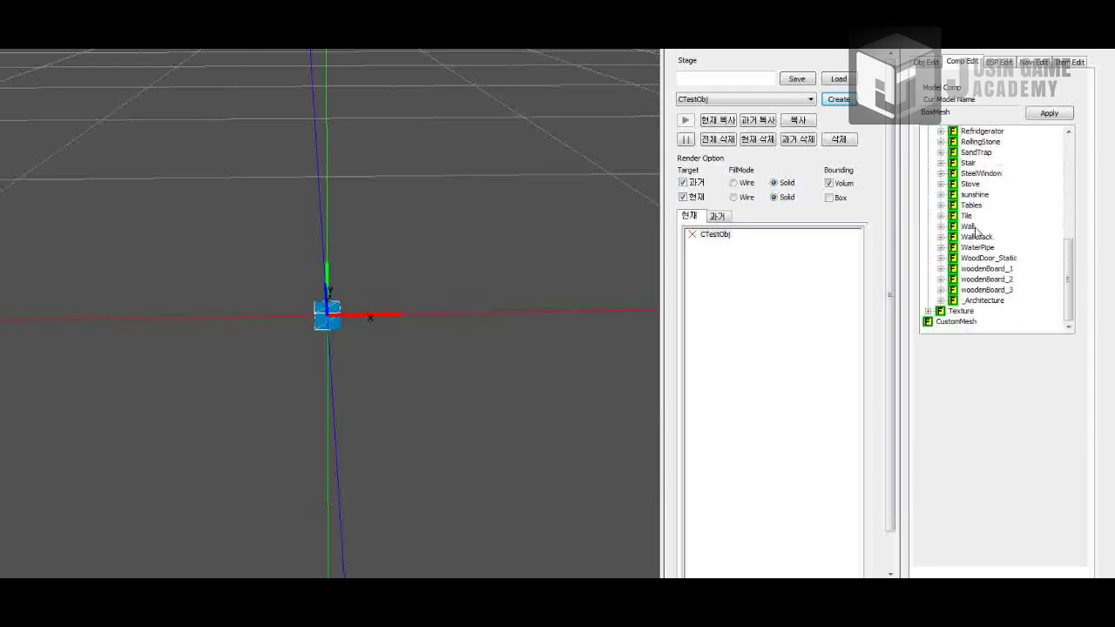
double_click(966, 216)
double_click(984, 236)
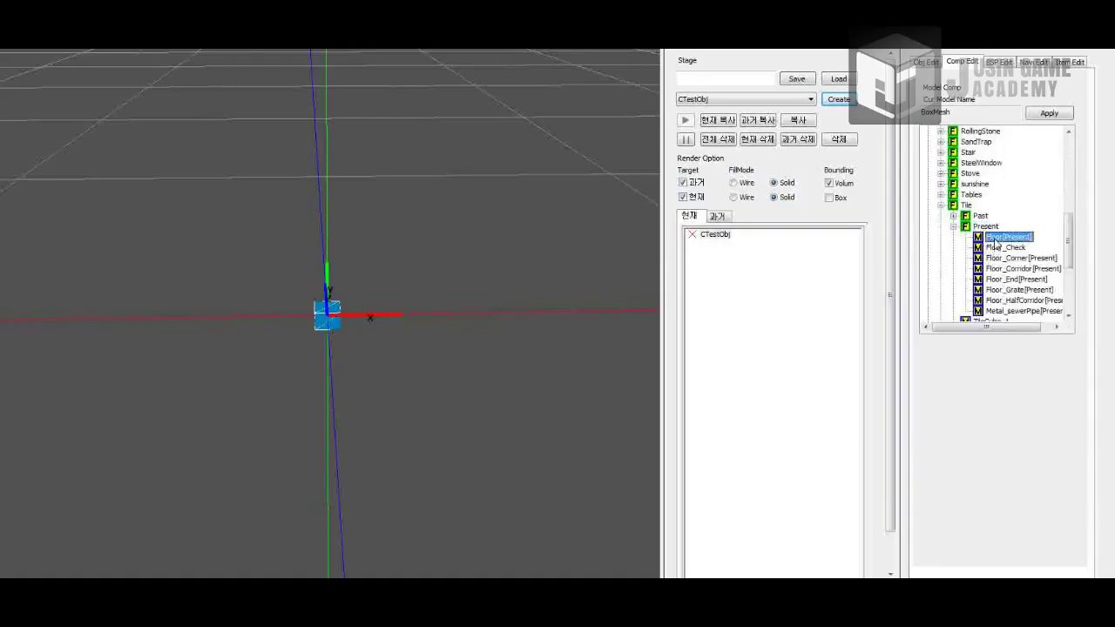
click(996, 238)
click(1011, 259)
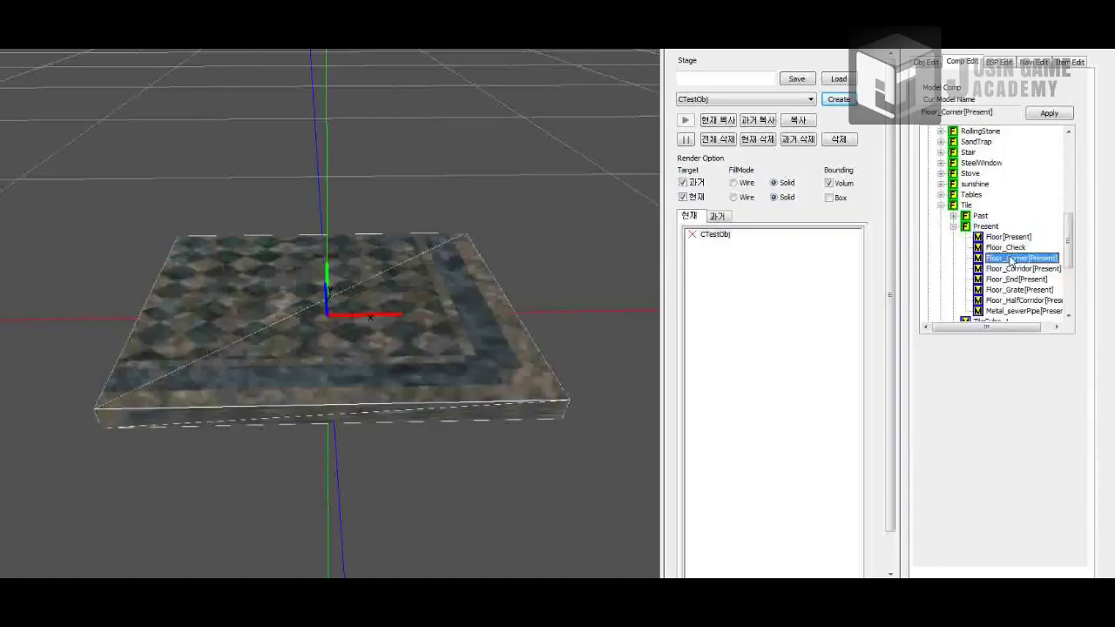
Collapse the static mesh folders and assign the BoxMesh custom model to the CTestObj.
double_click(985, 226)
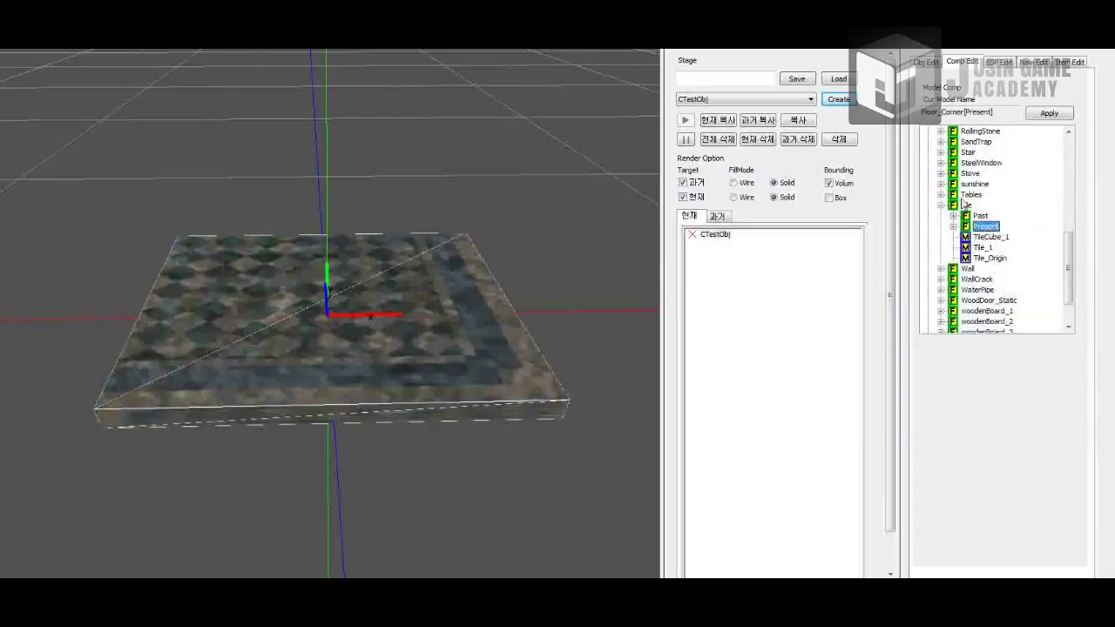
double_click(966, 206)
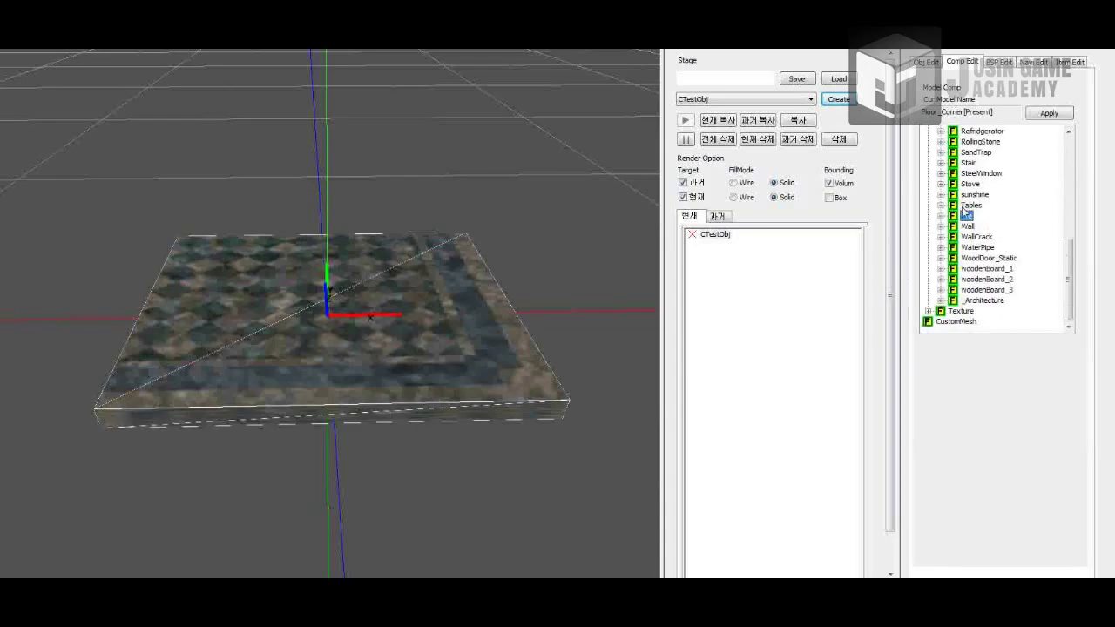
scroll(952, 162, up, 9)
double_click(952, 153)
double_click(949, 142)
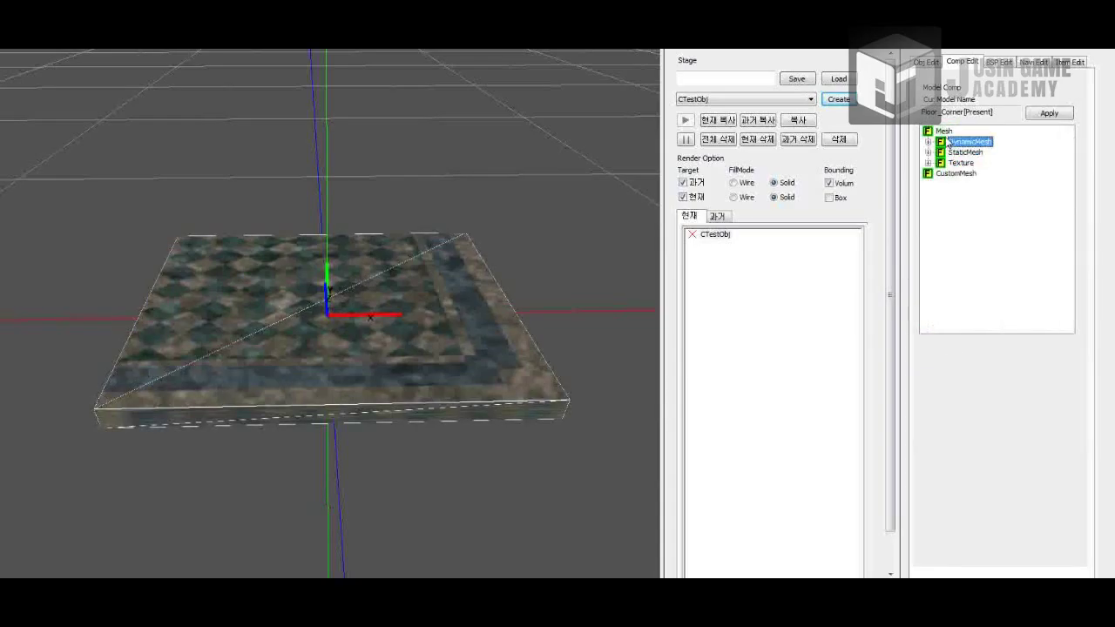
double_click(943, 130)
click(952, 141)
double_click(953, 141)
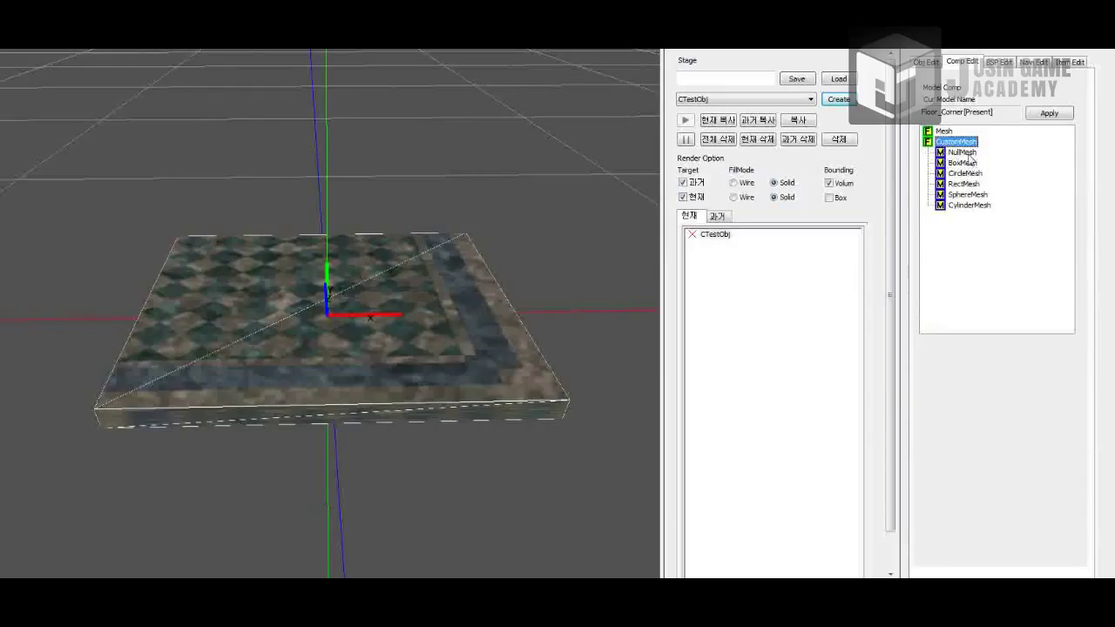
click(963, 163)
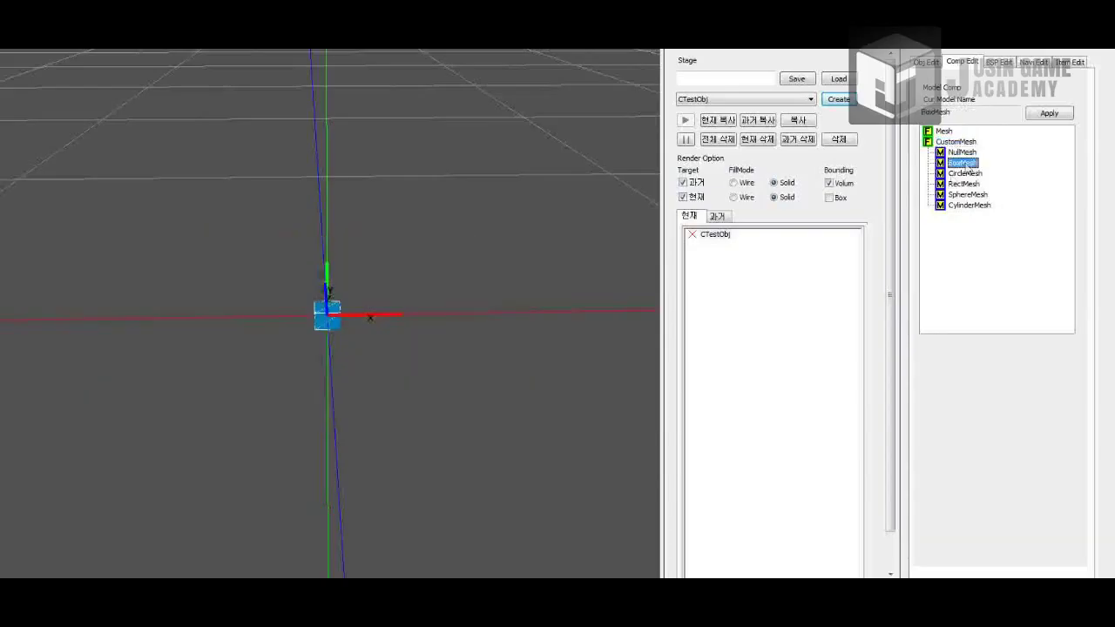
Rename the CTestObj as BSPCube.
click(716, 235)
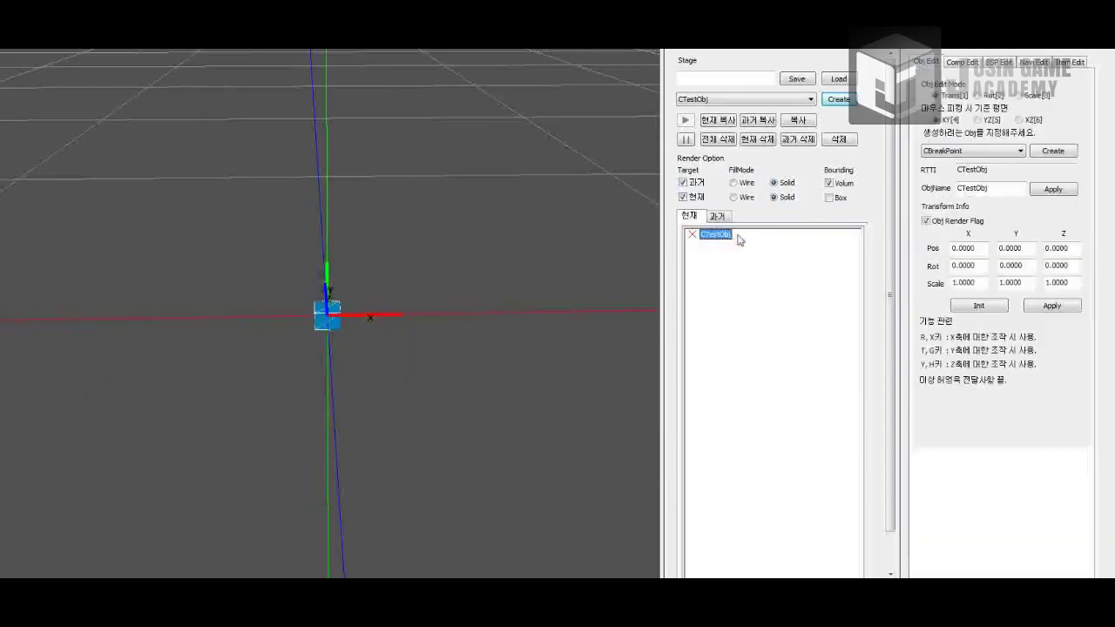
double_click(993, 188)
text(BSPCube)
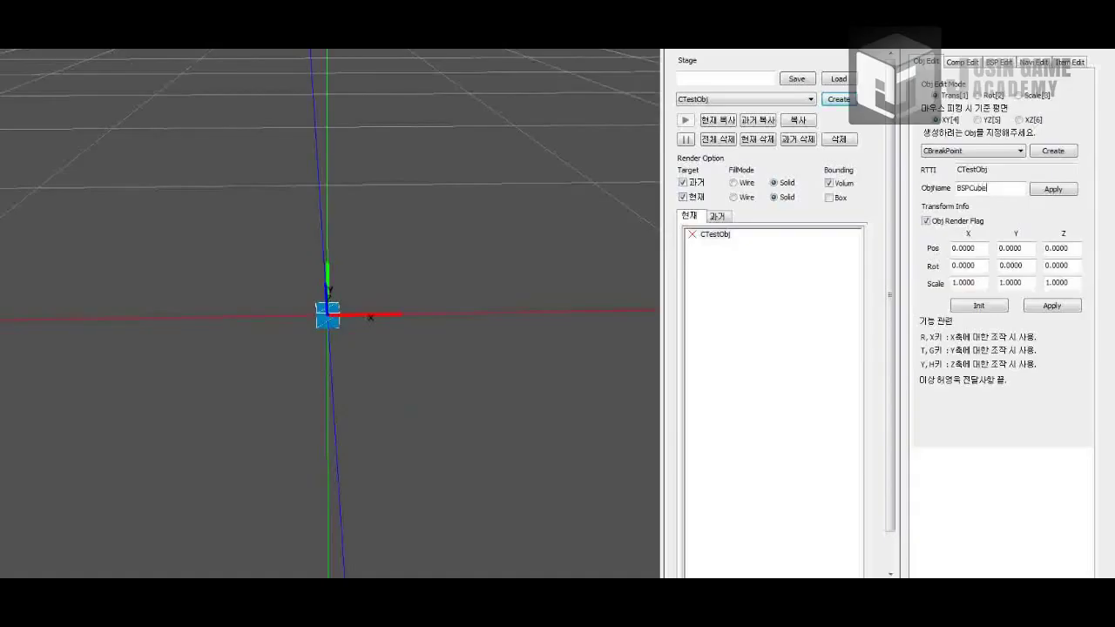
click(1053, 189)
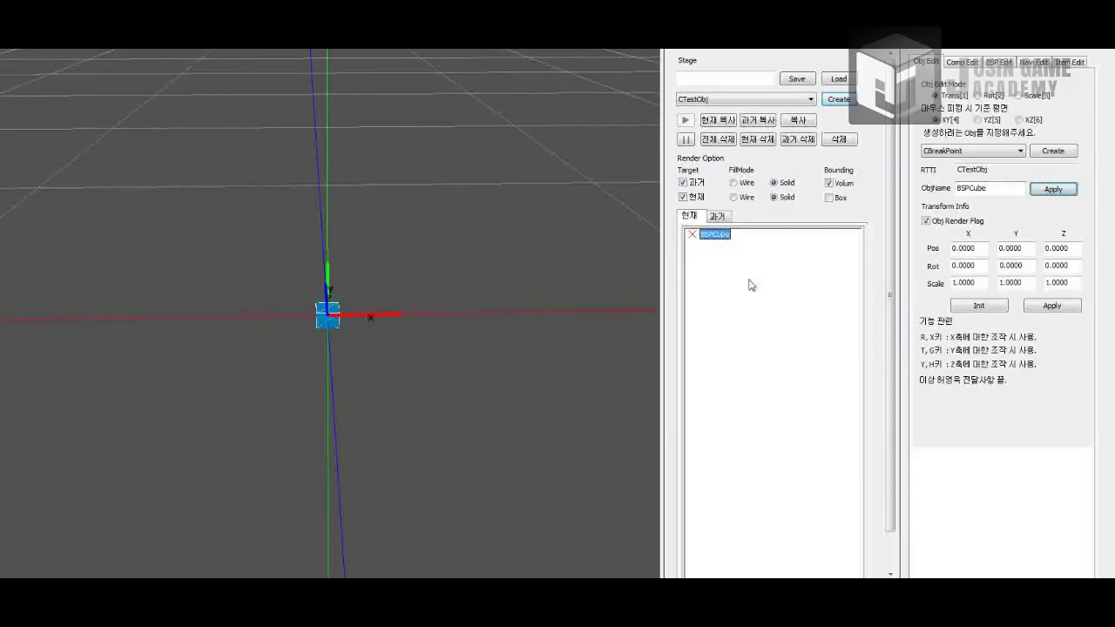
Load the BSP file TEST_CUBE and return to the object editing settings.
click(997, 64)
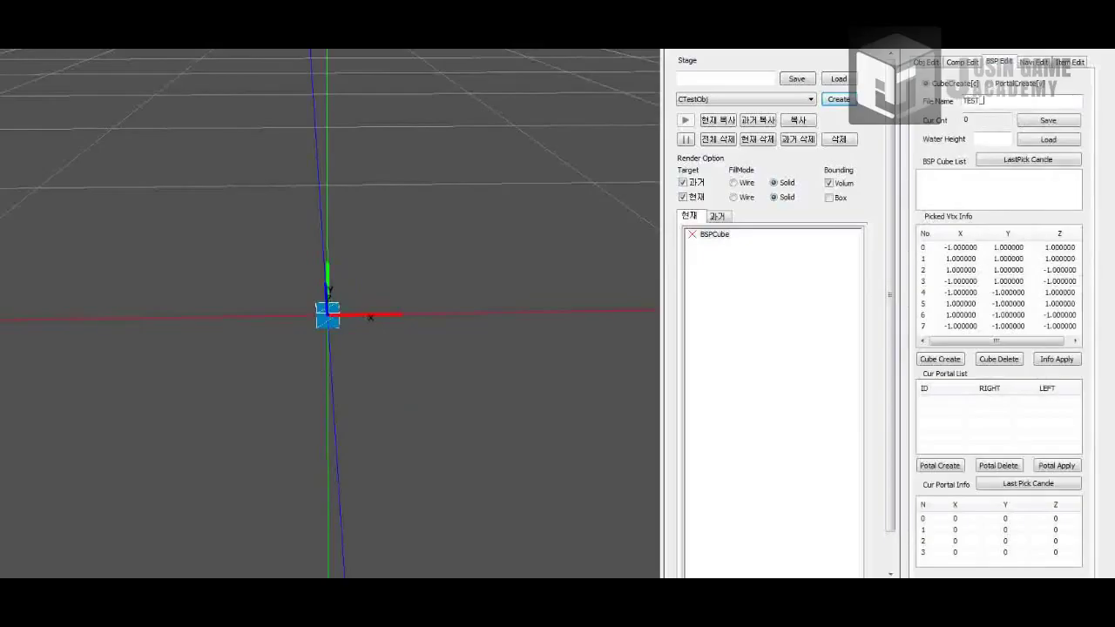
click(1070, 141)
click(925, 61)
Move the BSPCube along the X axis to about -10.25.
click(696, 236)
right_drag(378, 305, 384, 293)
drag(384, 293, 164, 310)
key(a)
key(w)
Set the BSPCube's X and Y scale to 5.
drag(973, 288, 880, 294)
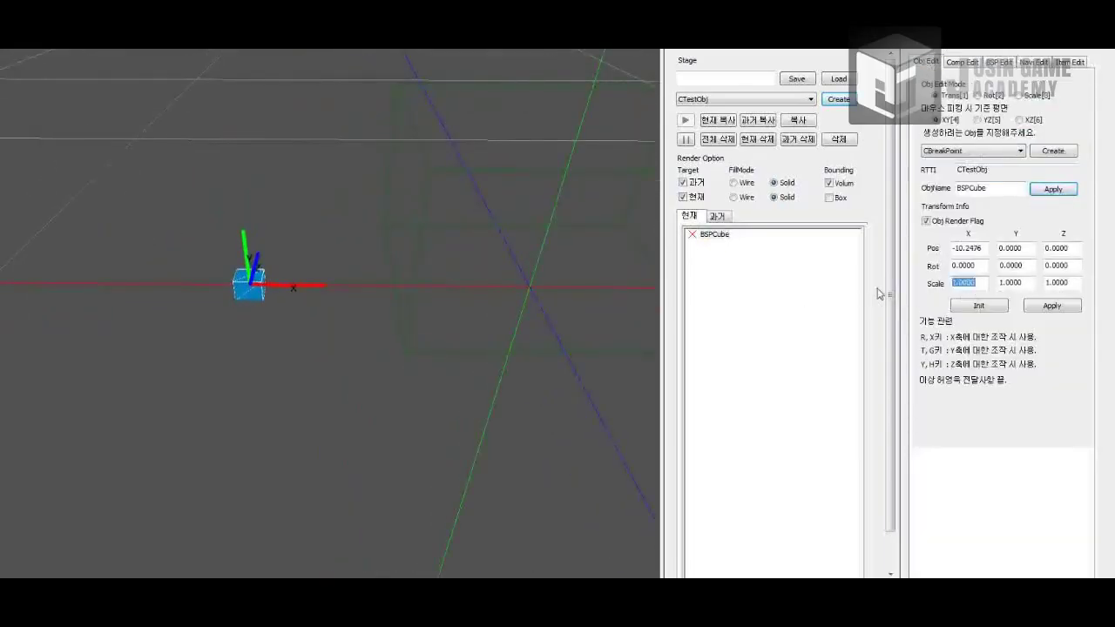
text(5)
key(Tab)
text(5)
key(Tab)
Set the BSPCube's scale to 10 on the X, Y and Z axes.
key(shift+Tab)
key(shift+Tab)
text(10)
key(Tab)
text(10)
key(Tab)
text(10)
key(Tab)
Set the BSPCube's X position to 0.
right_drag(459, 352, 488, 337)
drag(986, 249, 849, 264)
text(0)
key(Tab)
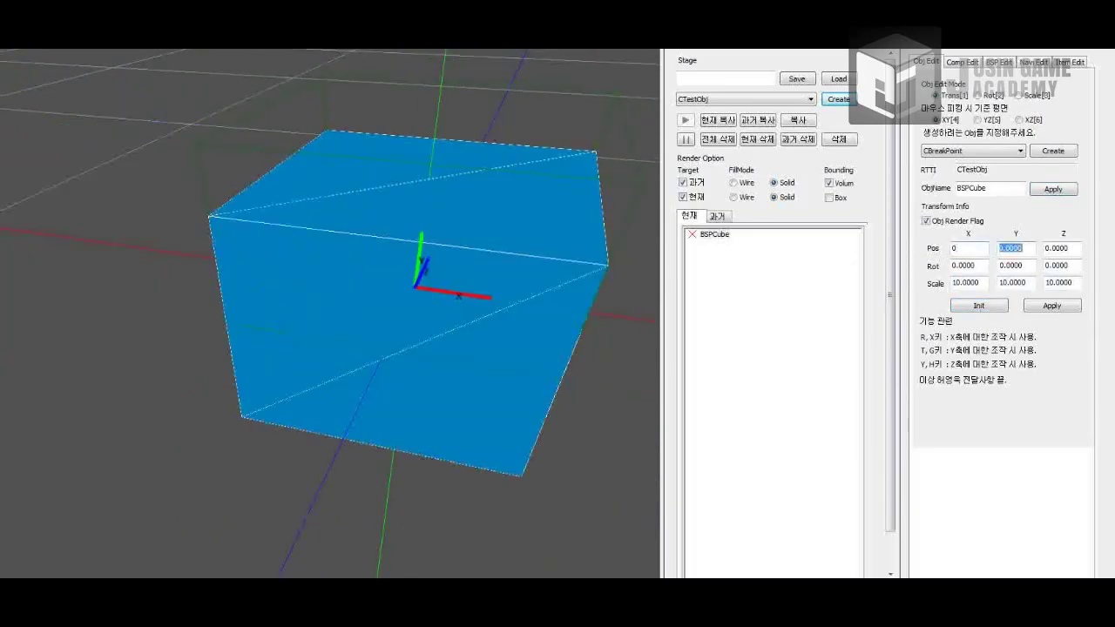
Move the BSPCube beside the loaded cube outline, to about X -10.05 and Y 2.35.
right_drag(349, 373, 399, 338)
drag(442, 350, 177, 360)
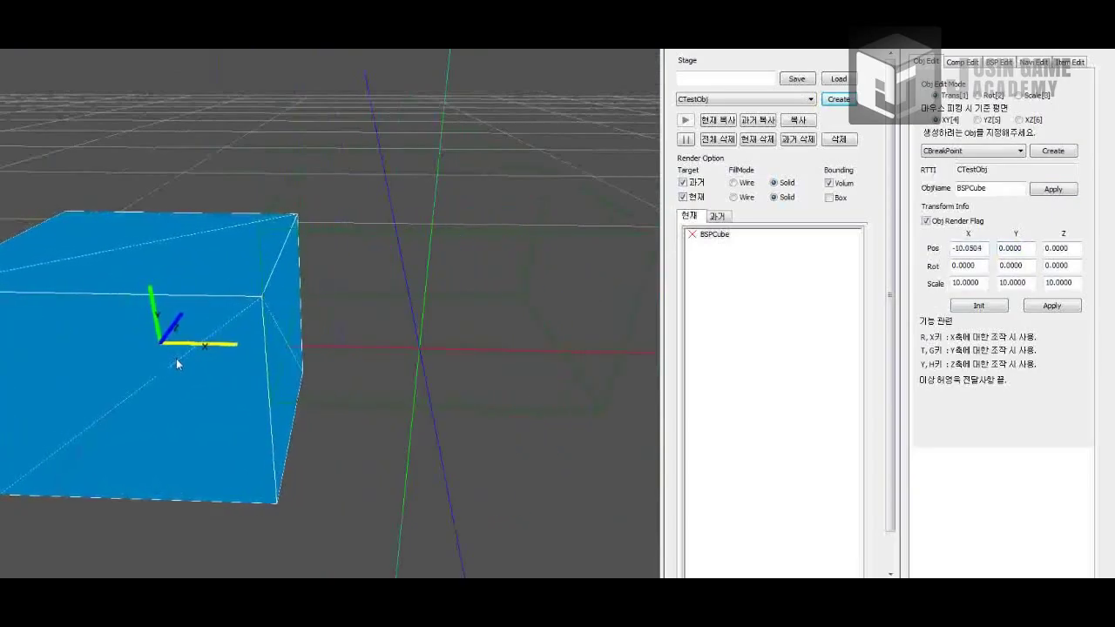
key(a)
drag(245, 315, 252, 289)
In the BSP editor, pick the BSPCube's upper corner vertices for a new BSP cube.
click(999, 63)
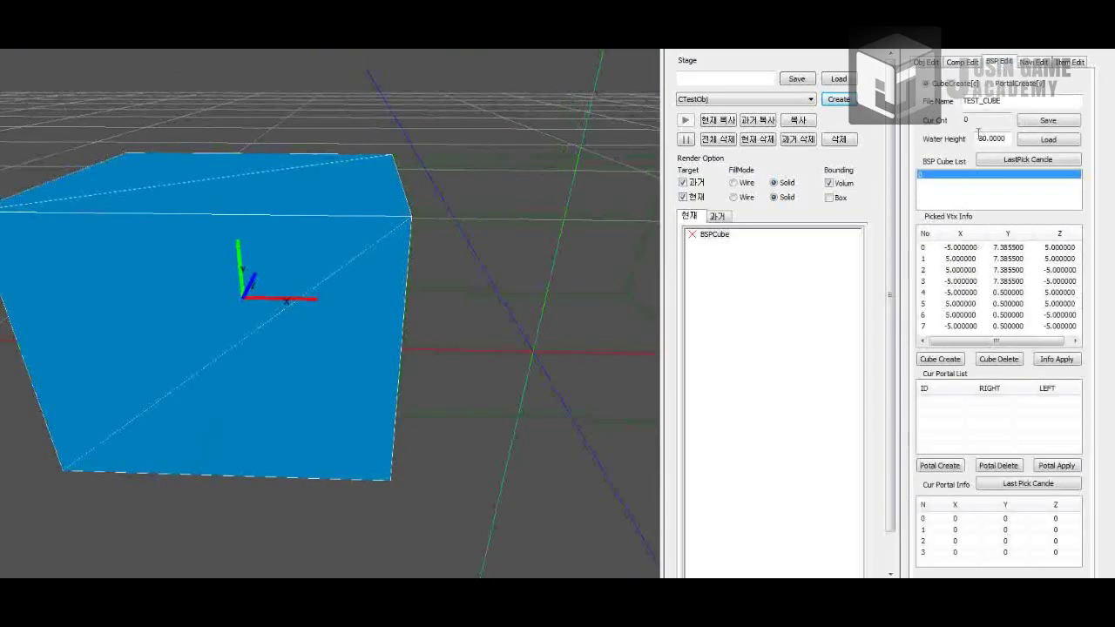
click(1000, 175)
mouse_move(427, 226)
right_down()
mouse_move(427, 244)
mouse_move(426, 229)
right_up()
key(s)
key(w)
click(79, 383)
click(166, 243)
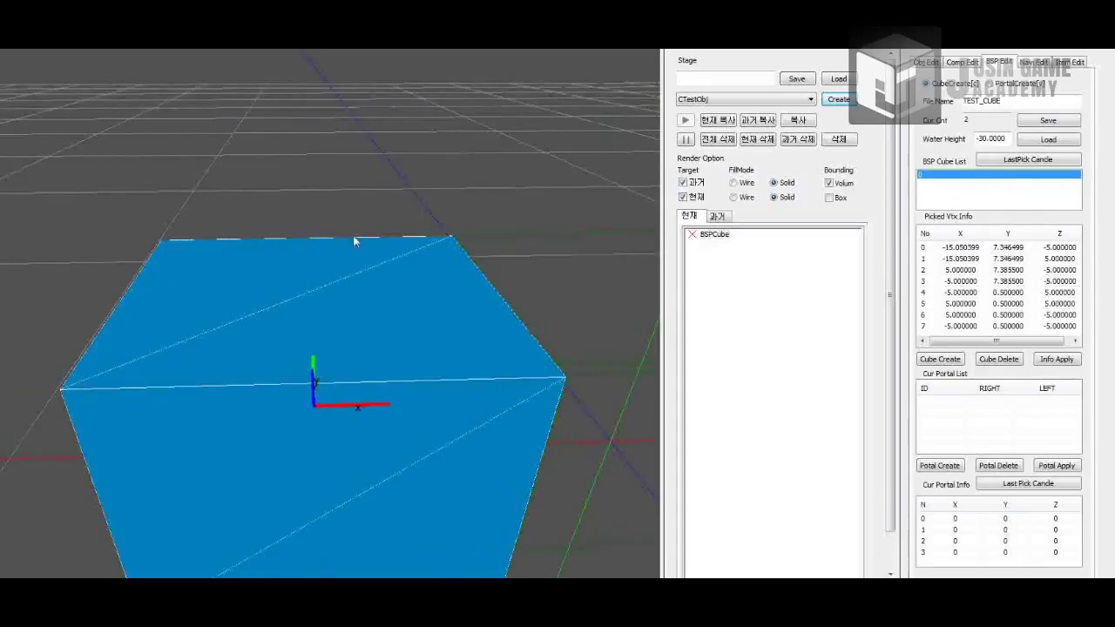
click(449, 238)
Pick the BSPCube's lower corner vertices and create the BSP cube from the picked points.
right_drag(545, 382, 352, 419)
click(347, 464)
click(276, 552)
click(292, 403)
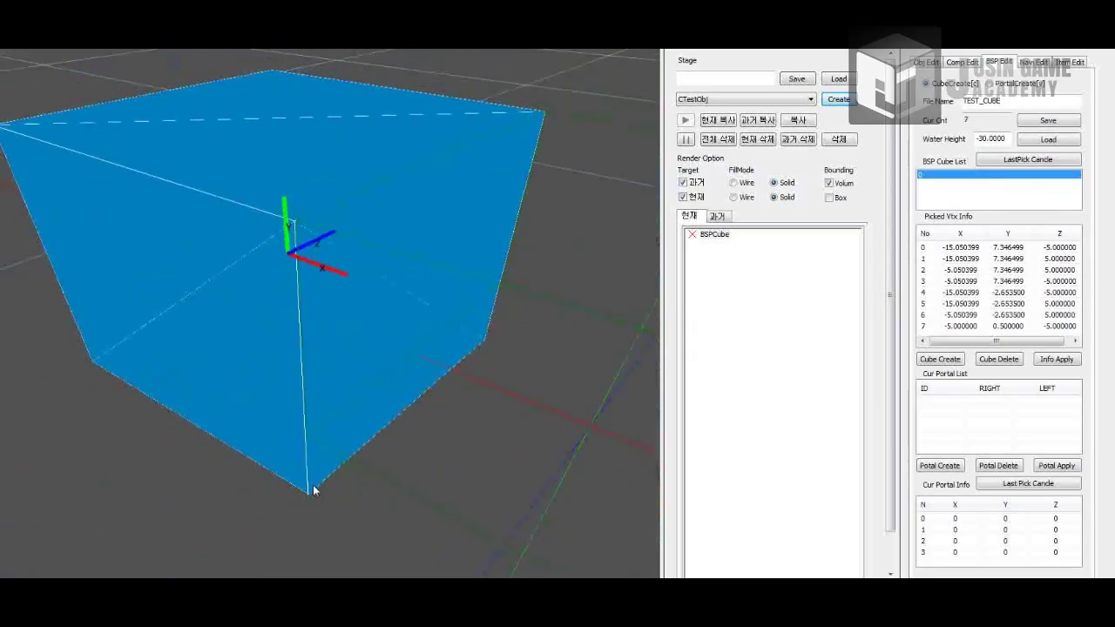
click(939, 359)
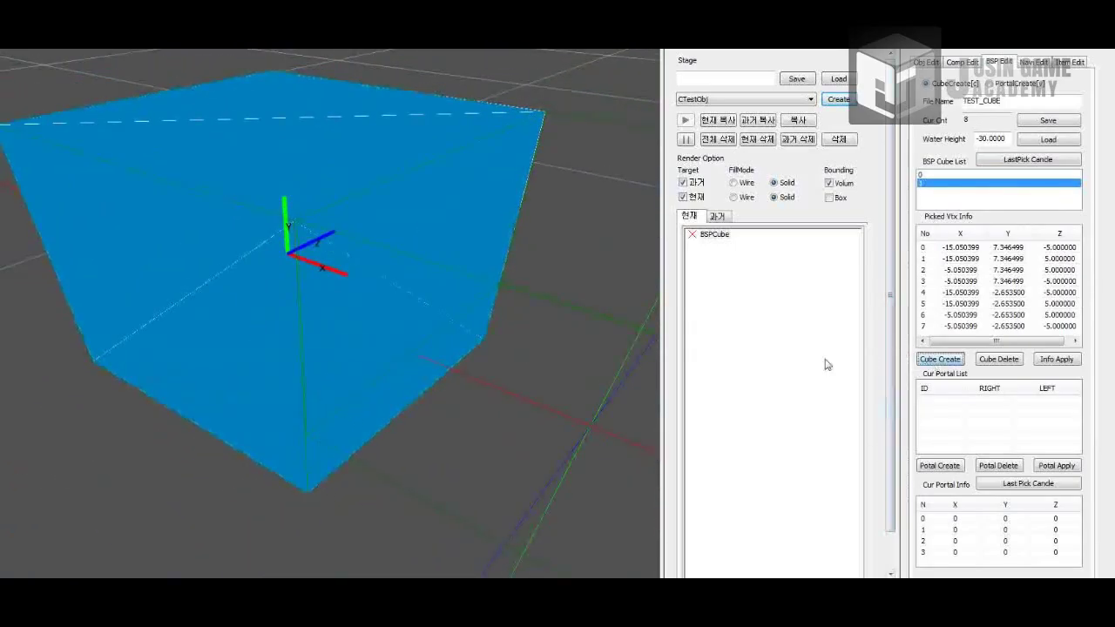
Reset the BSPCube's transform and set its Y and Z scale to 5, keeping the X scale at 1.
right_drag(326, 382, 361, 392)
click(925, 63)
click(714, 234)
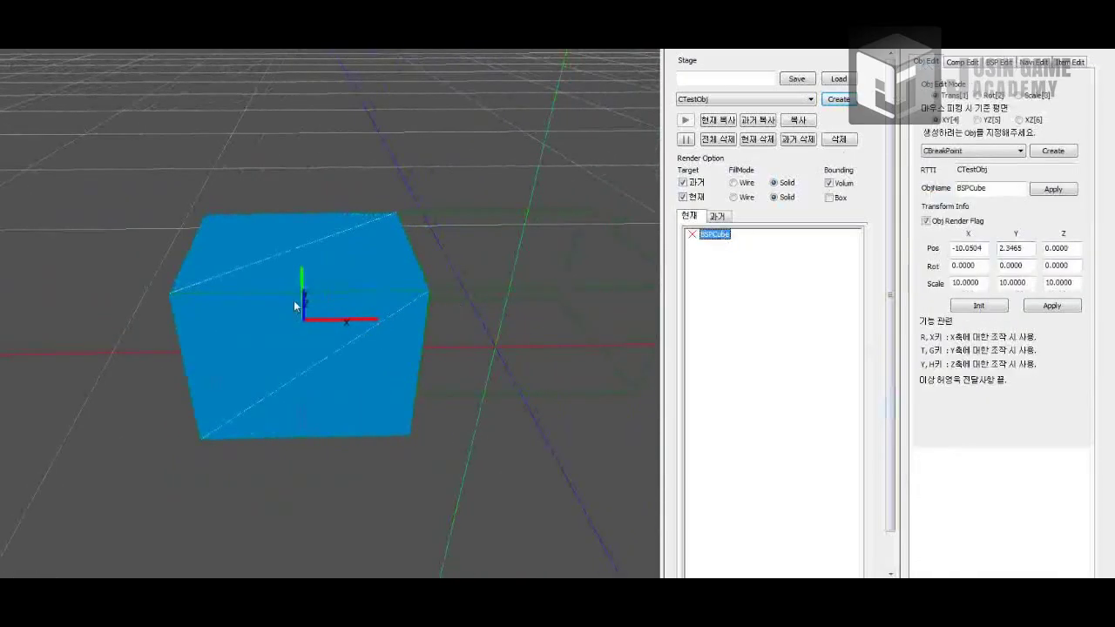
click(977, 305)
right_drag(327, 352, 336, 349)
double_click(965, 283)
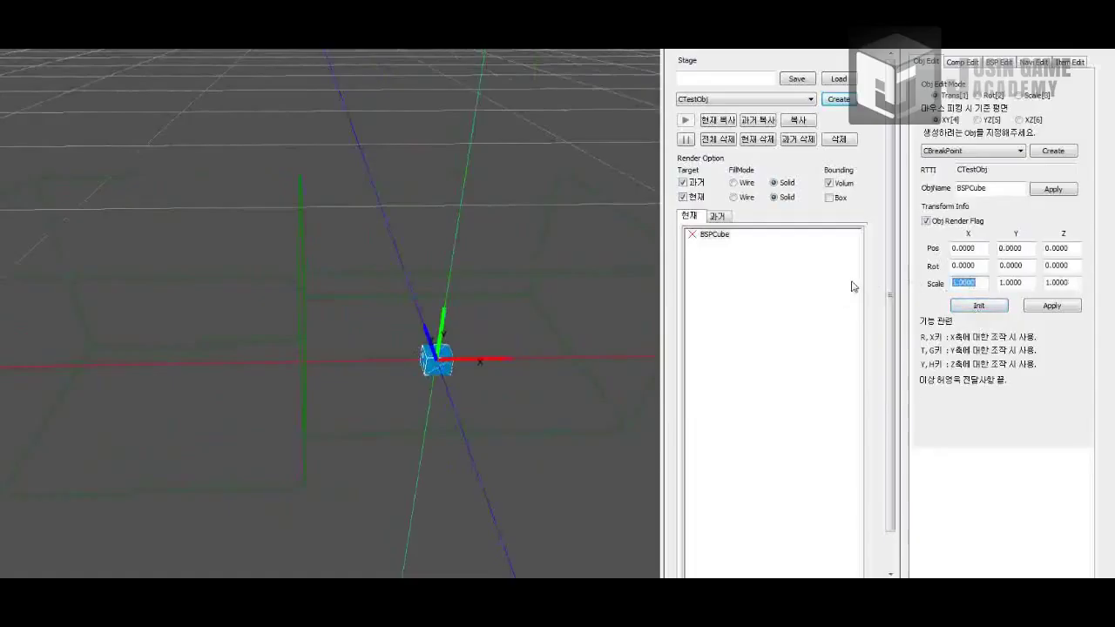
key(Tab)
text(5)
key(Tab)
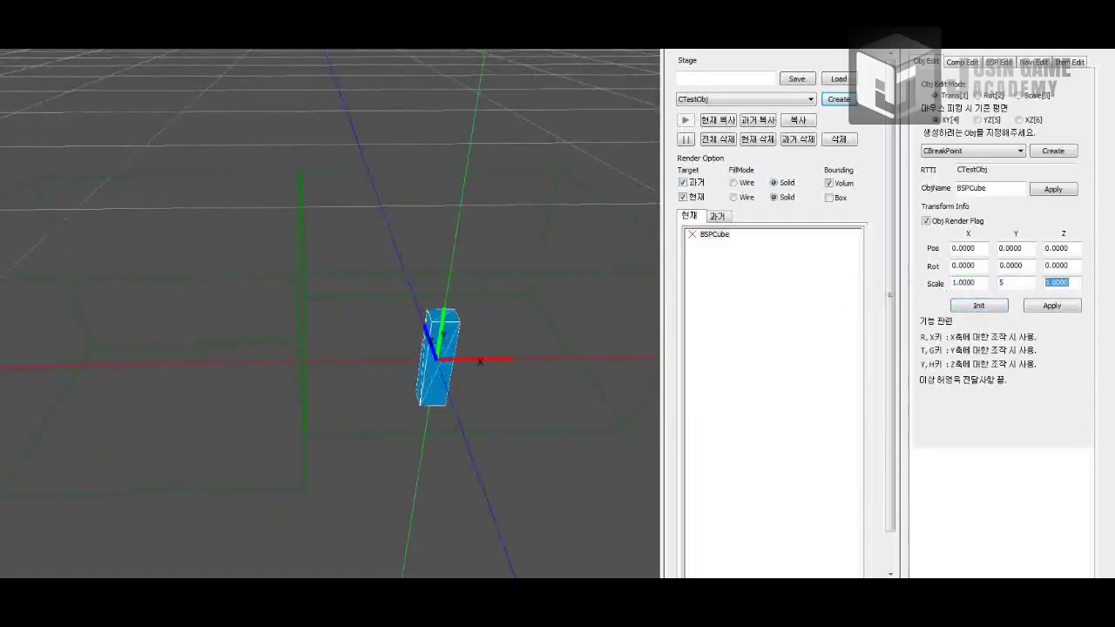
text(5)
key(Tab)
Move the BSPCube along X to about -5.03, onto the shared boundary of the two BSP cubes.
drag(479, 372, 363, 359)
key(s)
key(a)
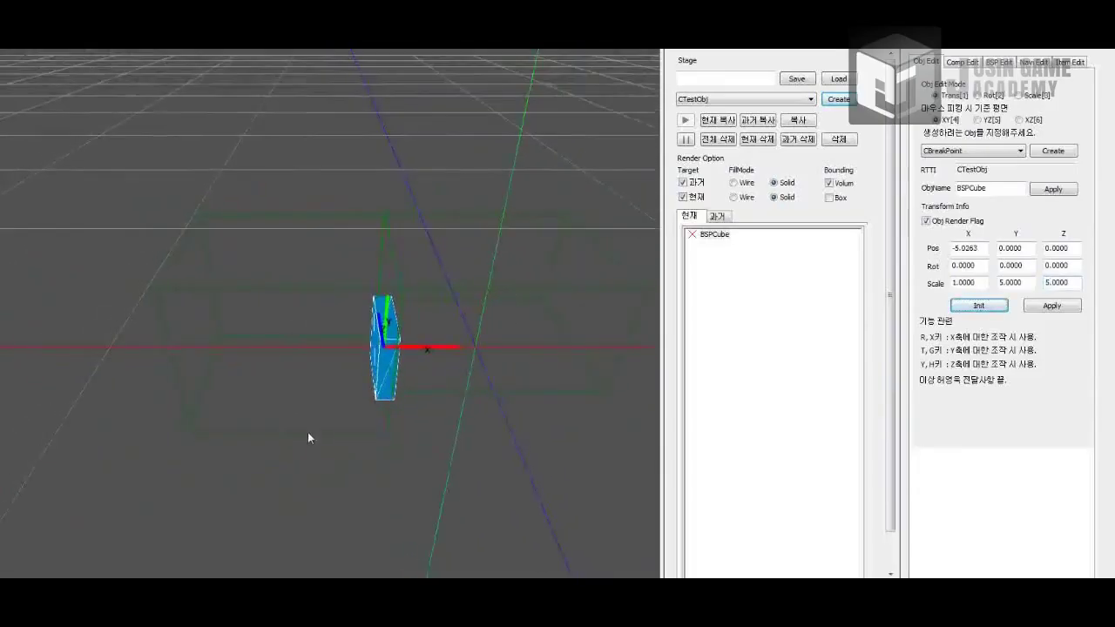
In the BSP editor, select BSP cube 1 and set the X coordinate of its vertex 0 to -15.
click(999, 62)
click(945, 175)
click(940, 184)
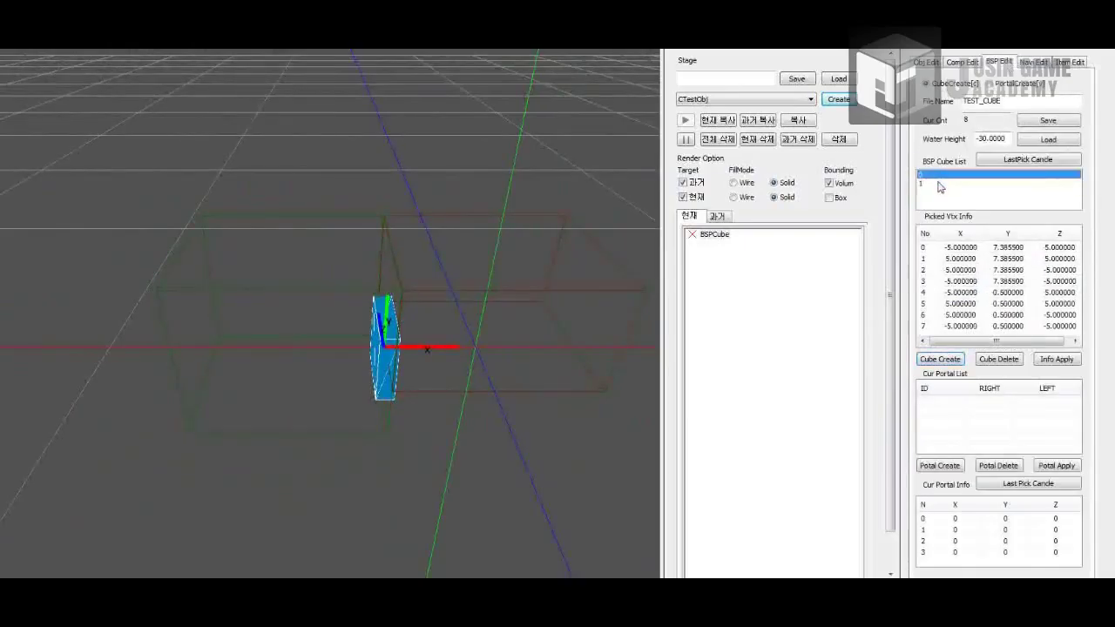
double_click(959, 248)
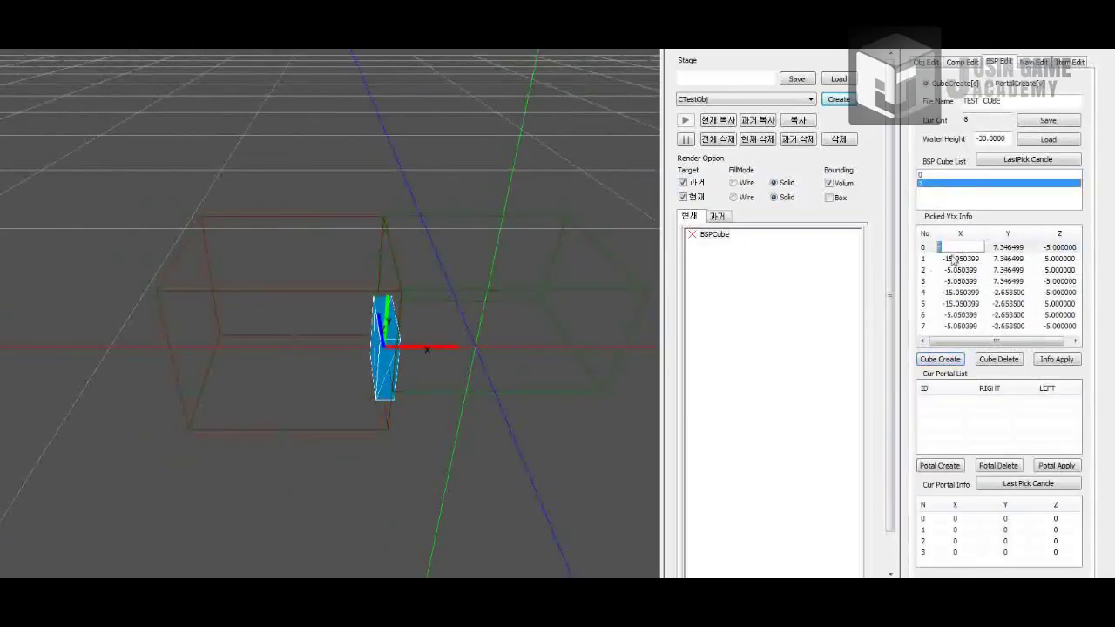
text(-20)
key(Return)
double_click(959, 248)
text(-15)
key(Return)
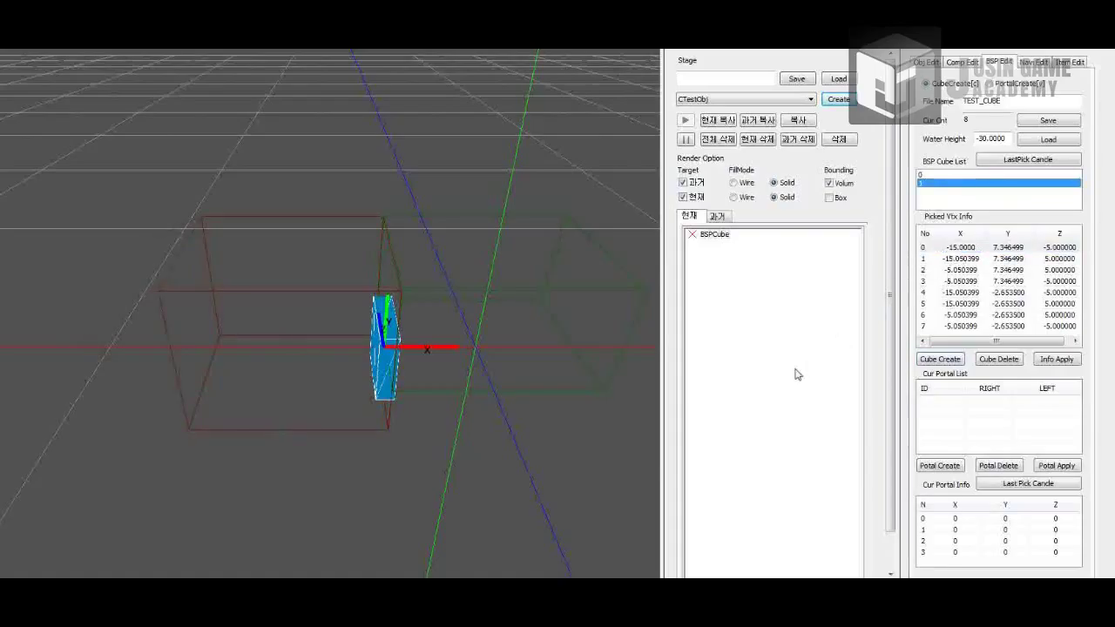
In portal creation mode, pick the four corners of the BSPCube's large face and create a portal from them.
right_drag(602, 287, 346, 283)
key(w)
click(308, 431)
click(294, 246)
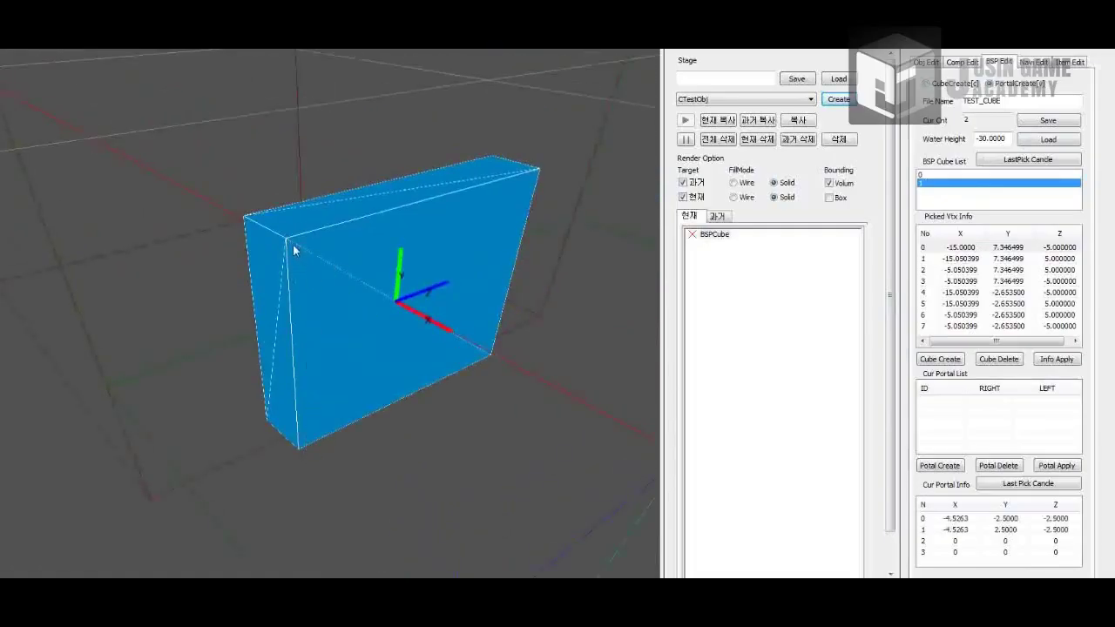
click(533, 180)
click(486, 351)
key(s)
right_drag(486, 352, 458, 383)
Move the BSPCube away from the portal to about X -7.97 and select the portal in the BSP editor.
click(926, 62)
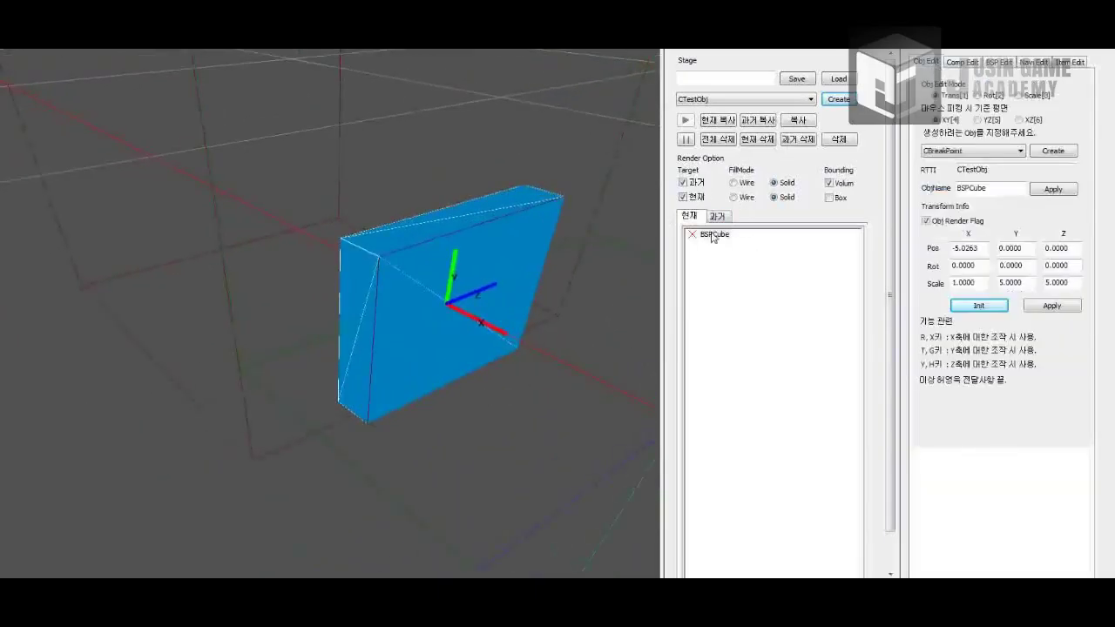
drag(466, 310, 367, 263)
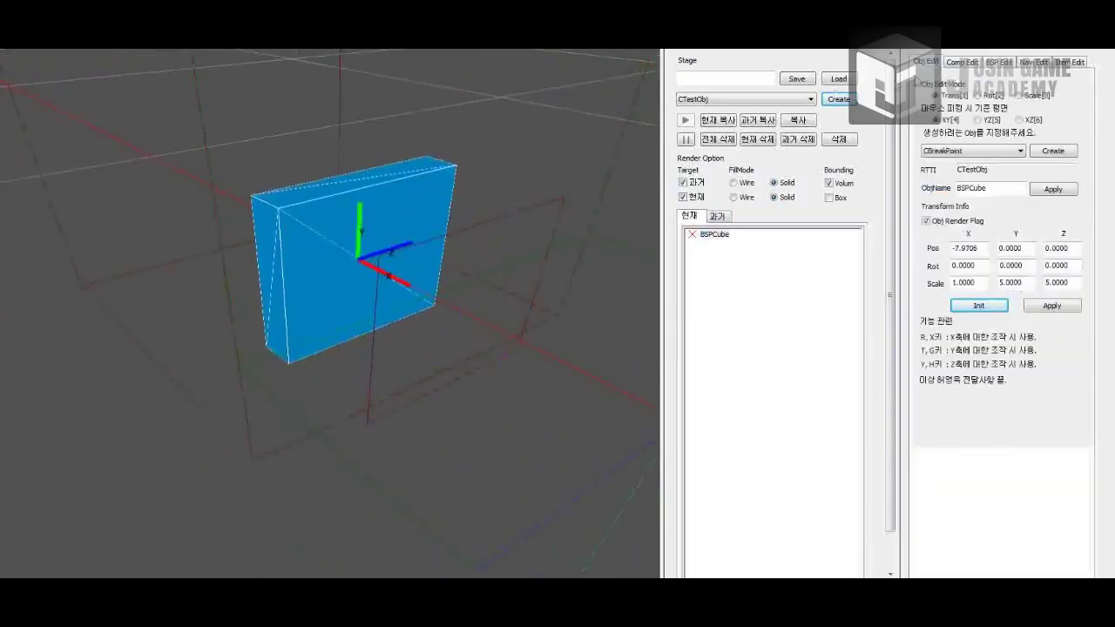
click(999, 62)
click(972, 404)
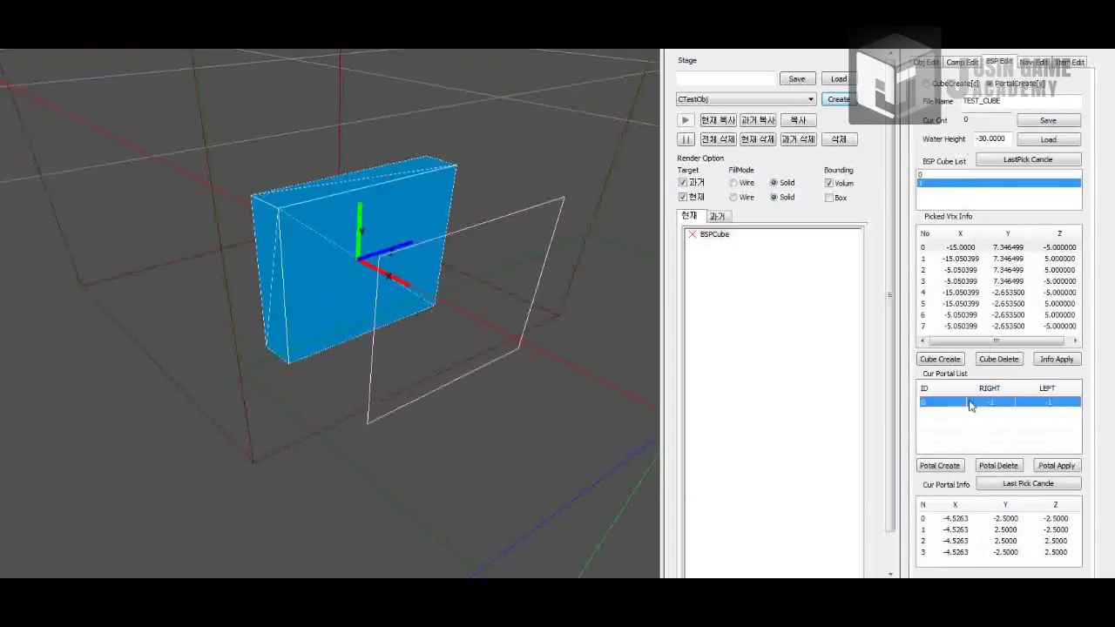
Link the portal to the two BSP cubes by setting its RIGHT value to 0 and its LEFT value to 1.
click(945, 175)
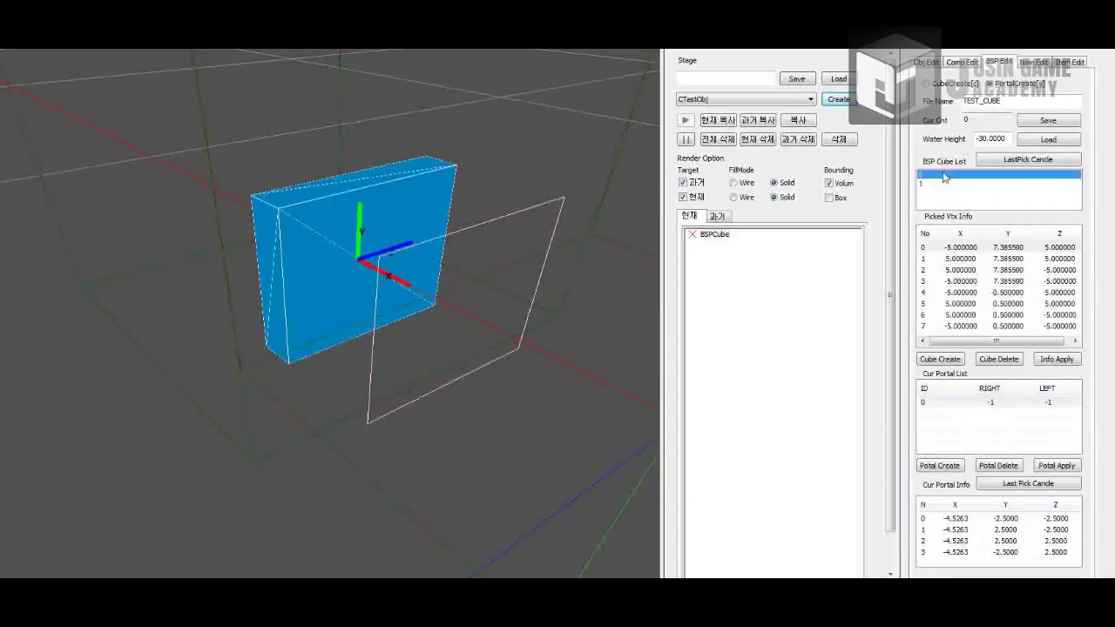
click(945, 183)
click(991, 402)
click(994, 403)
key(Return)
click(1043, 402)
text(1)
key(Return)
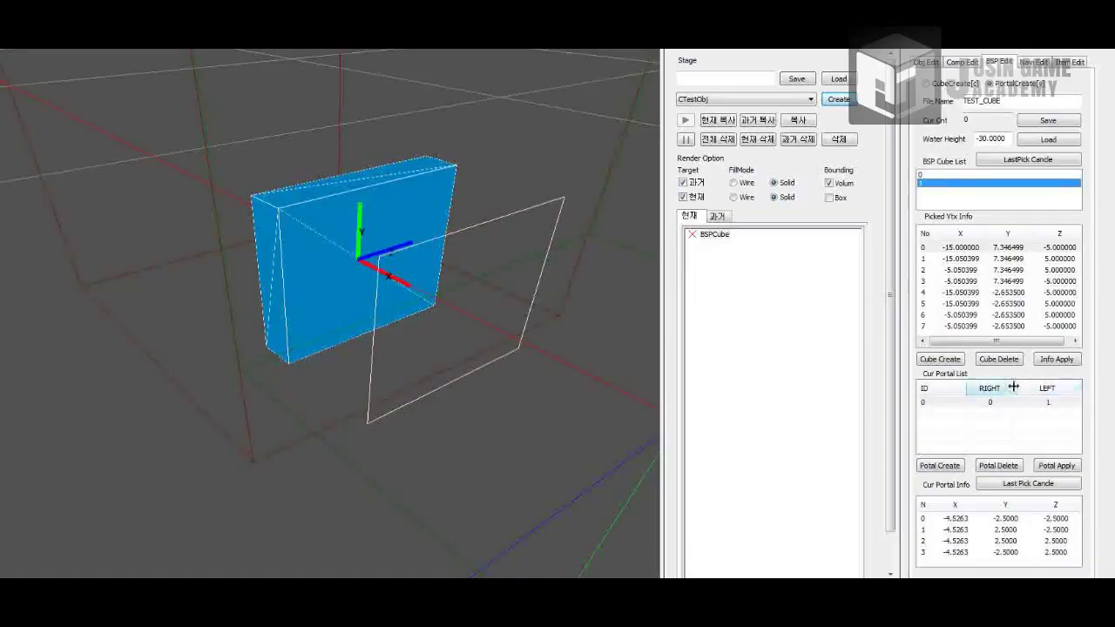
click(963, 176)
click(965, 185)
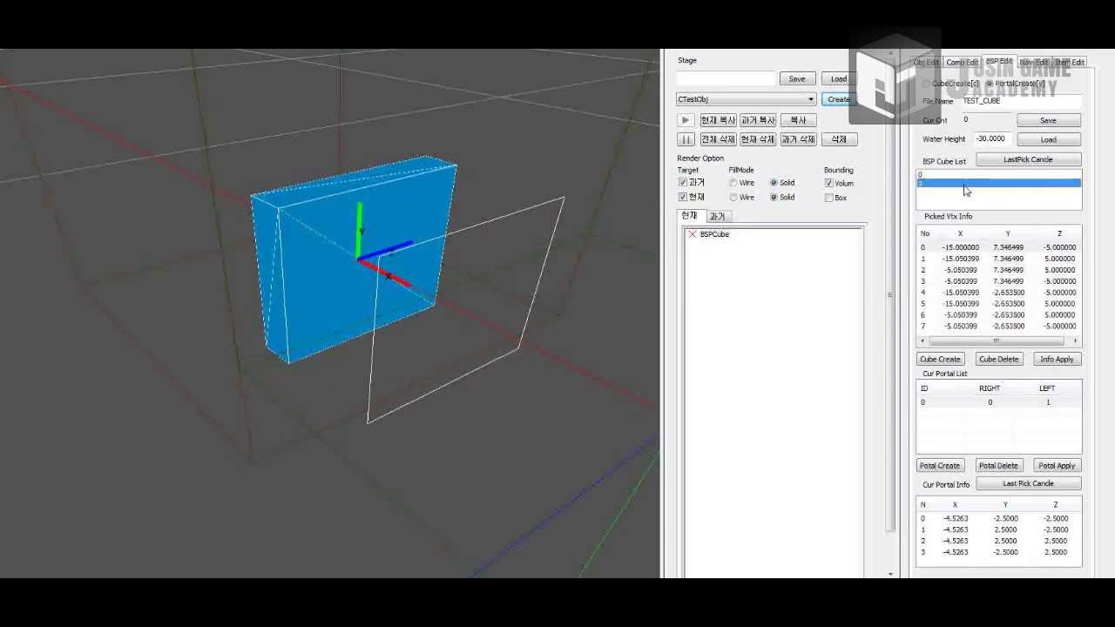
right_drag(362, 283, 377, 286)
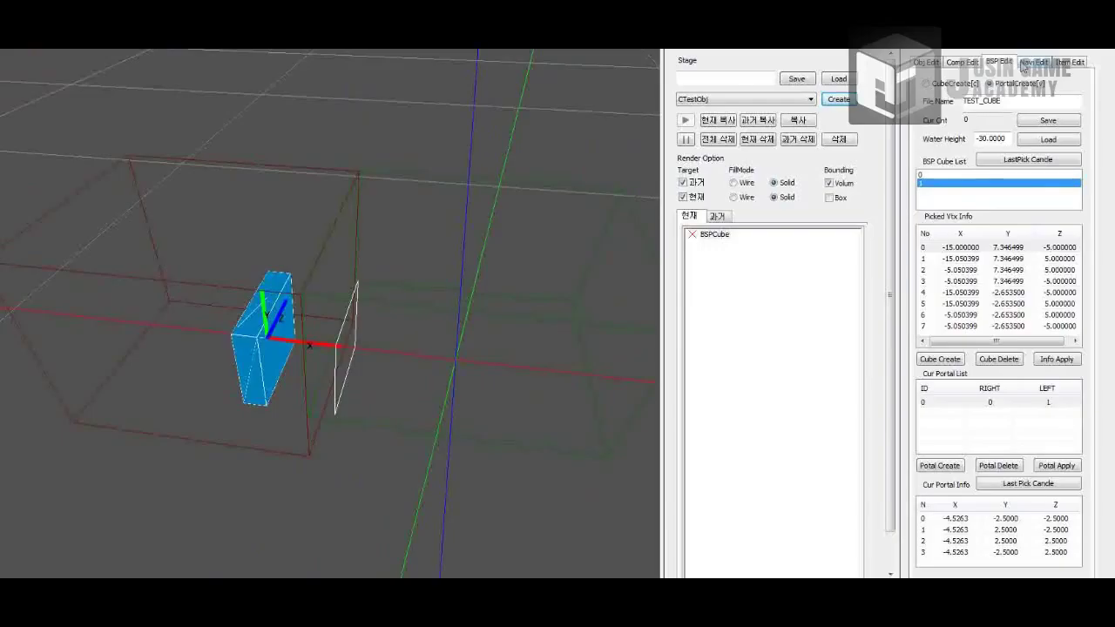
Flatten the BSPCube into a slab by setting its scale to X 10, Y 1 and Z 10.
click(926, 64)
click(724, 235)
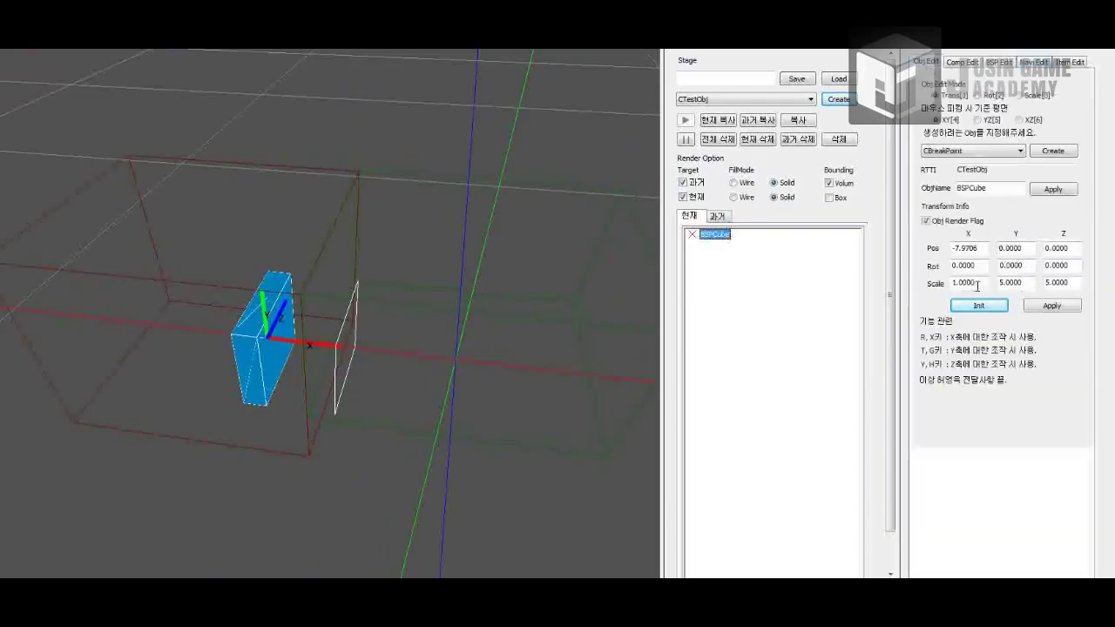
drag(976, 285, 924, 297)
text(10)
key(Tab)
text(1)
key(Tab)
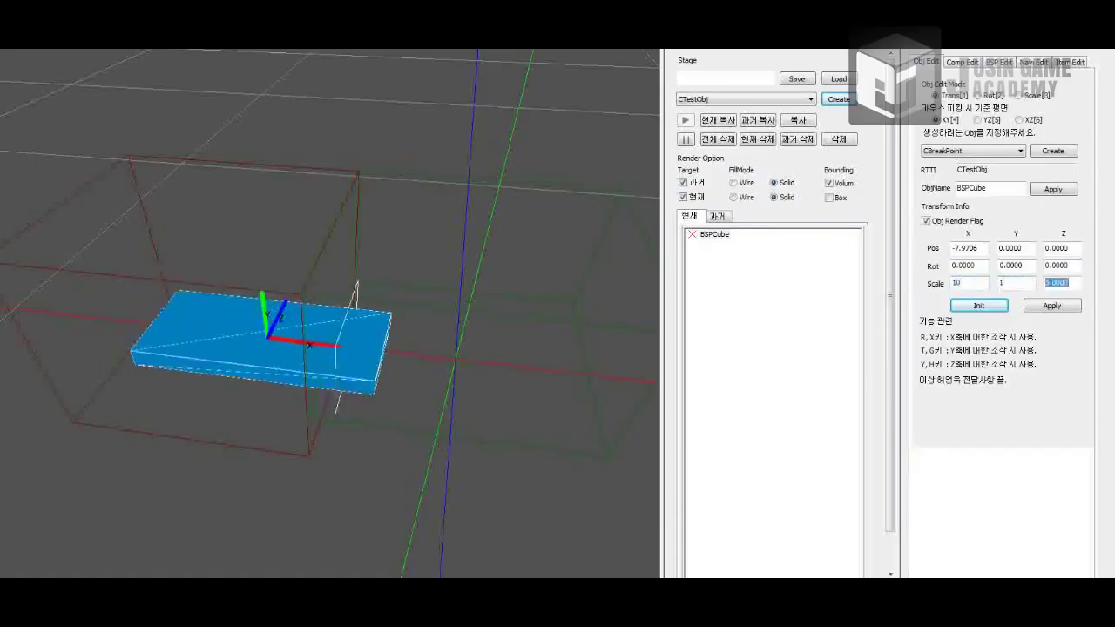
text(10)
key(Tab)
Move the slab-shaped BSPCube along X to about 0.03, inside BSP cube 0.
key(w)
key(a)
drag(373, 341, 637, 345)
key(d)
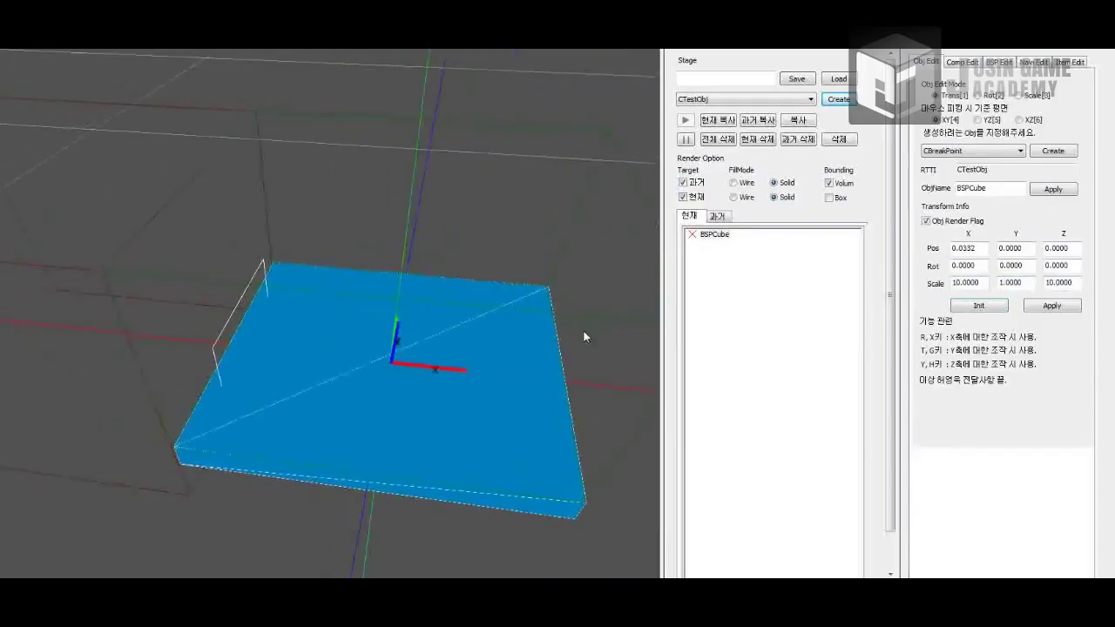
In the navigation mesh editor, select BSP cube 0 and pick three points on the slab in 3 Pick and Pos modes to create a triangle.
click(1034, 63)
click(955, 141)
click(949, 164)
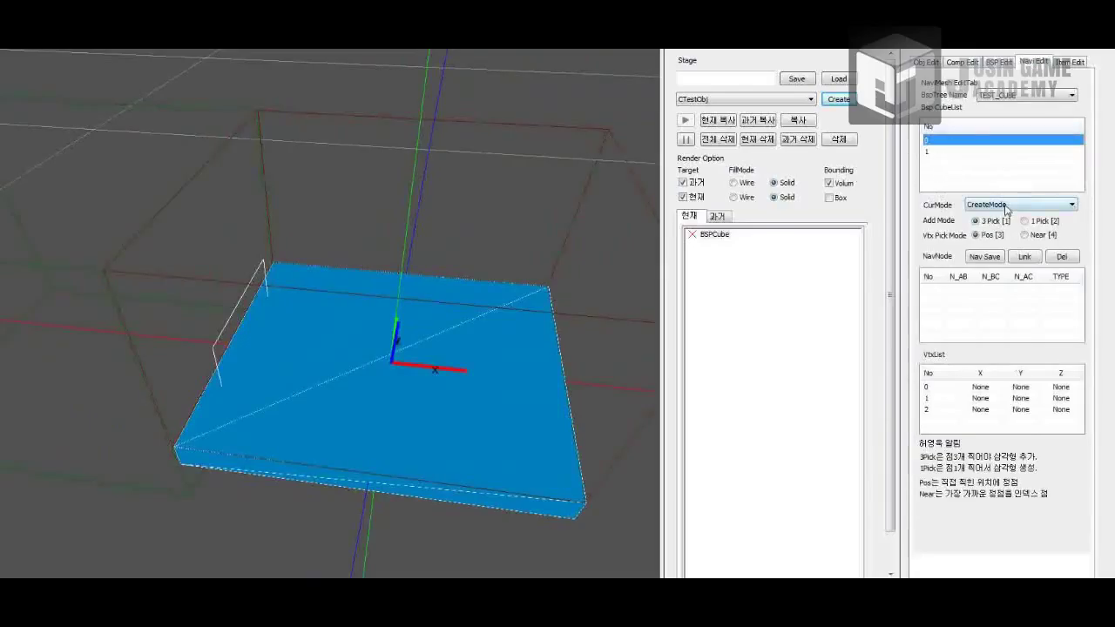
click(982, 234)
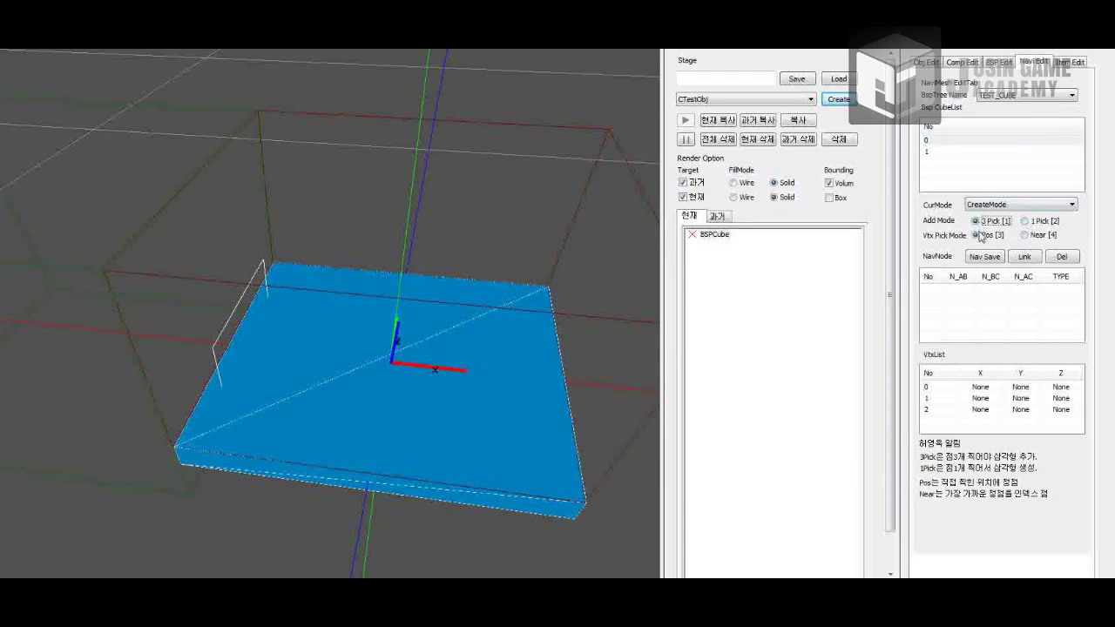
scroll(301, 345, up, 5)
click(346, 292)
click(541, 346)
click(509, 415)
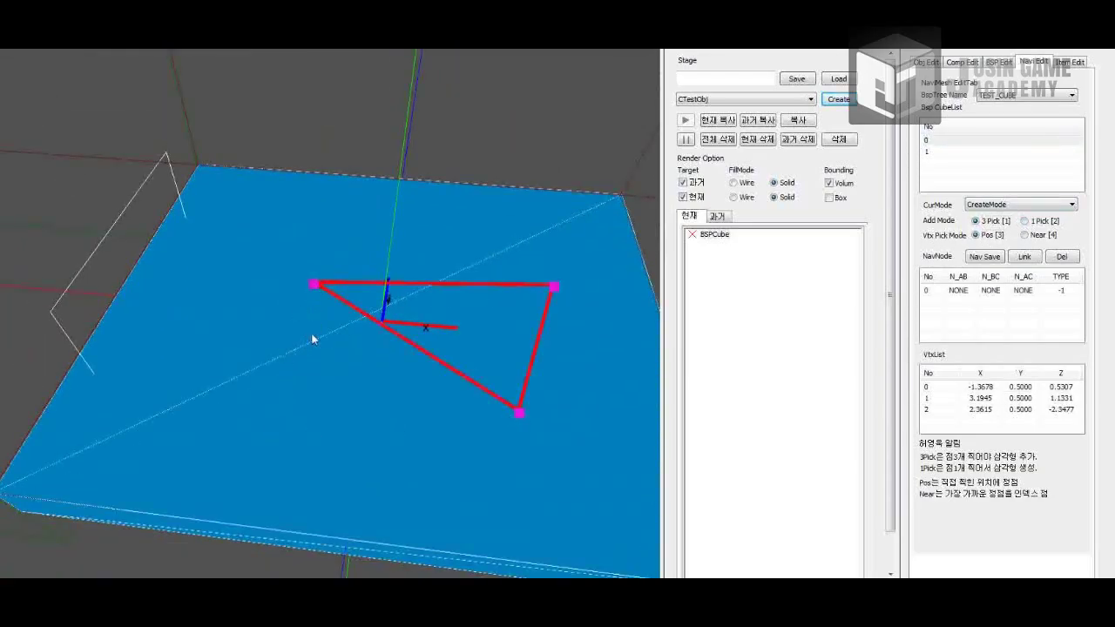
Add a second navigation triangle sharing the first one's long edge, with its new corner at about X -1.05, Z -3.30.
scroll(310, 288, up, 5)
key(s)
key(d)
key(a)
key(w)
click(548, 377)
key(a)
key(s)
click(409, 414)
right_drag(450, 374, 429, 250)
Add four more triangles around the mesh's outer edges in 1 Pick mode, return to 3 Pick mode and link the navigation nodes.
click(1026, 221)
middle_drag(490, 357, 393, 382)
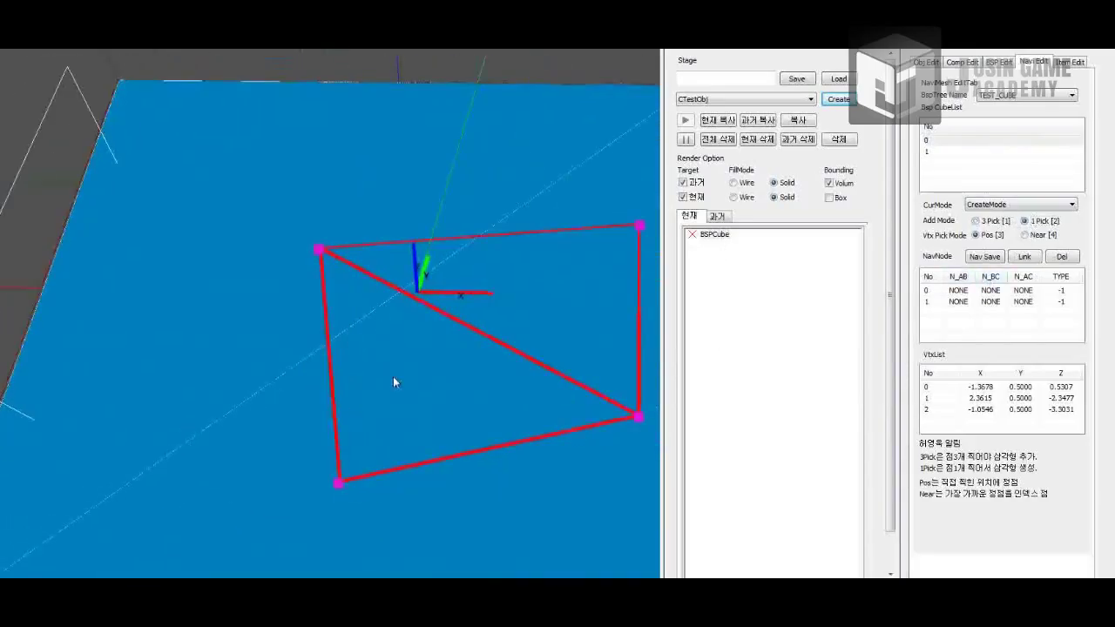
click(224, 381)
click(471, 179)
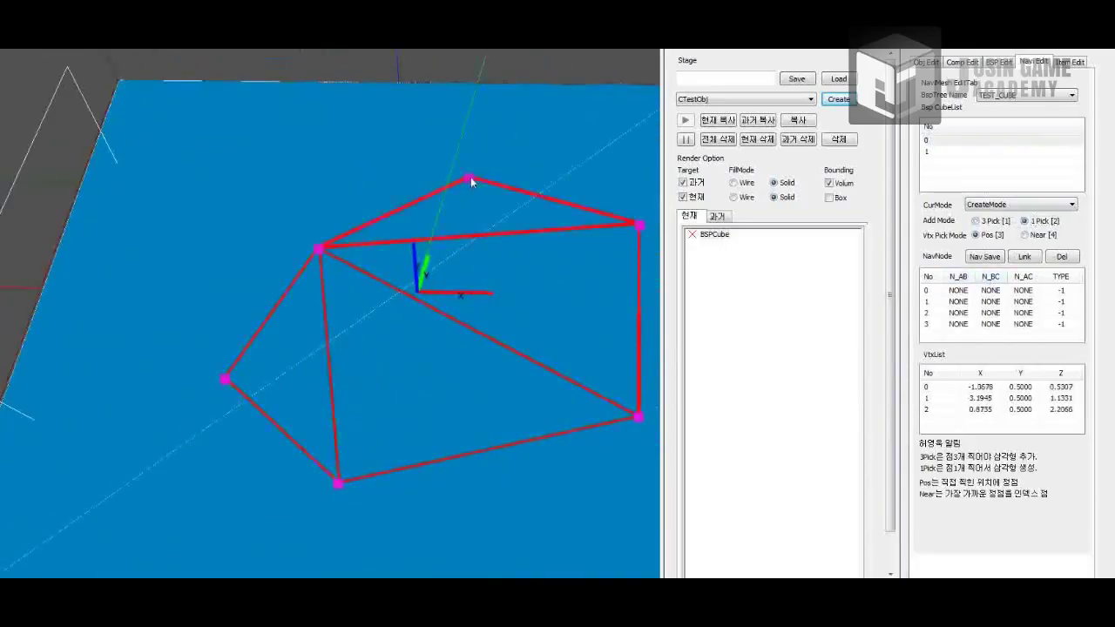
middle_drag(470, 180, 573, 326)
click(621, 356)
click(410, 499)
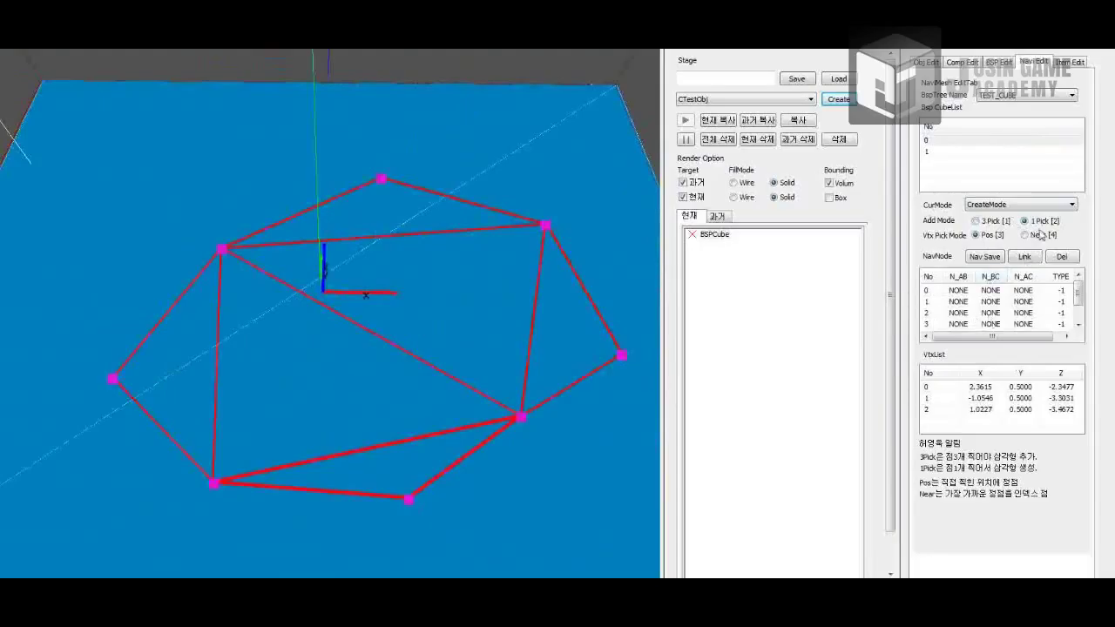
click(993, 223)
click(1025, 256)
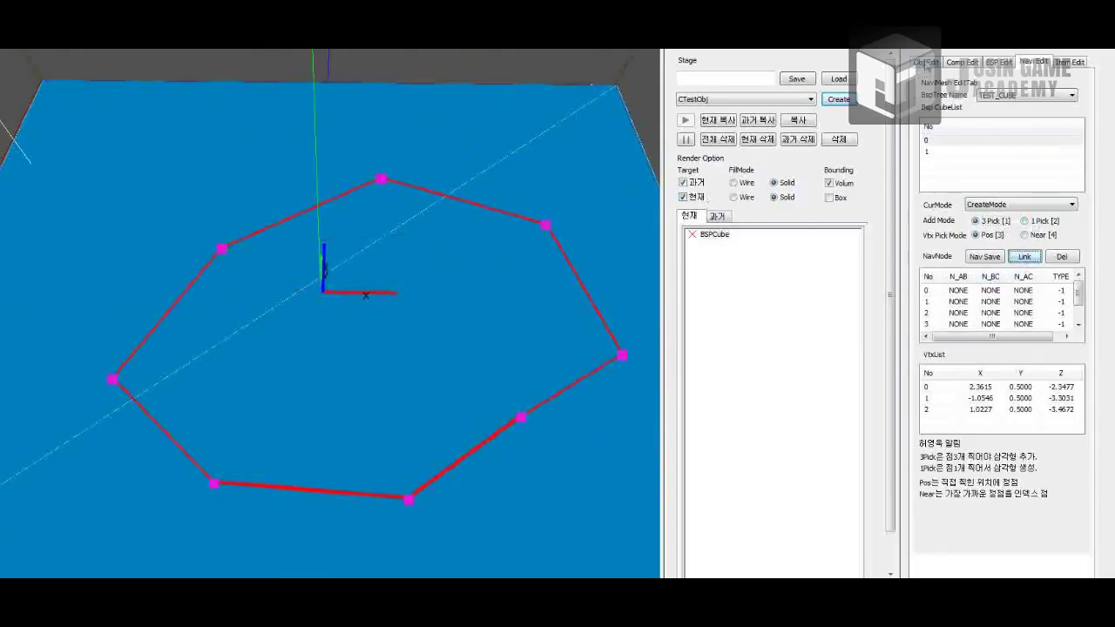
Shift the BSPCube slab away from beneath the navigation mesh and delete it from the stage.
click(922, 64)
click(714, 235)
click(307, 271)
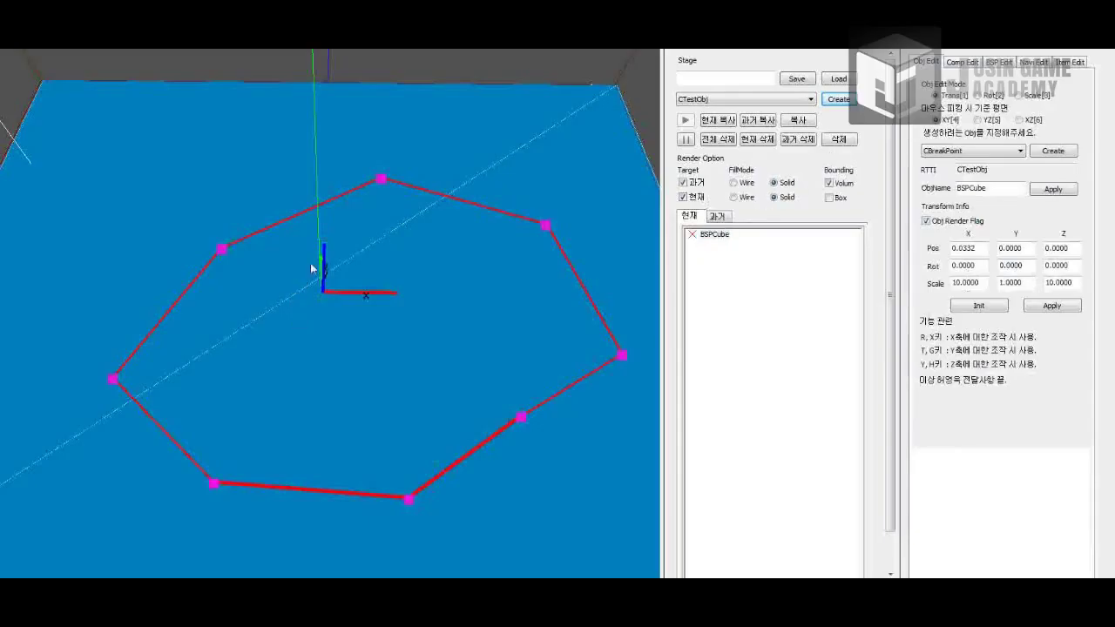
key(a)
drag(528, 267, 331, 336)
click(759, 243)
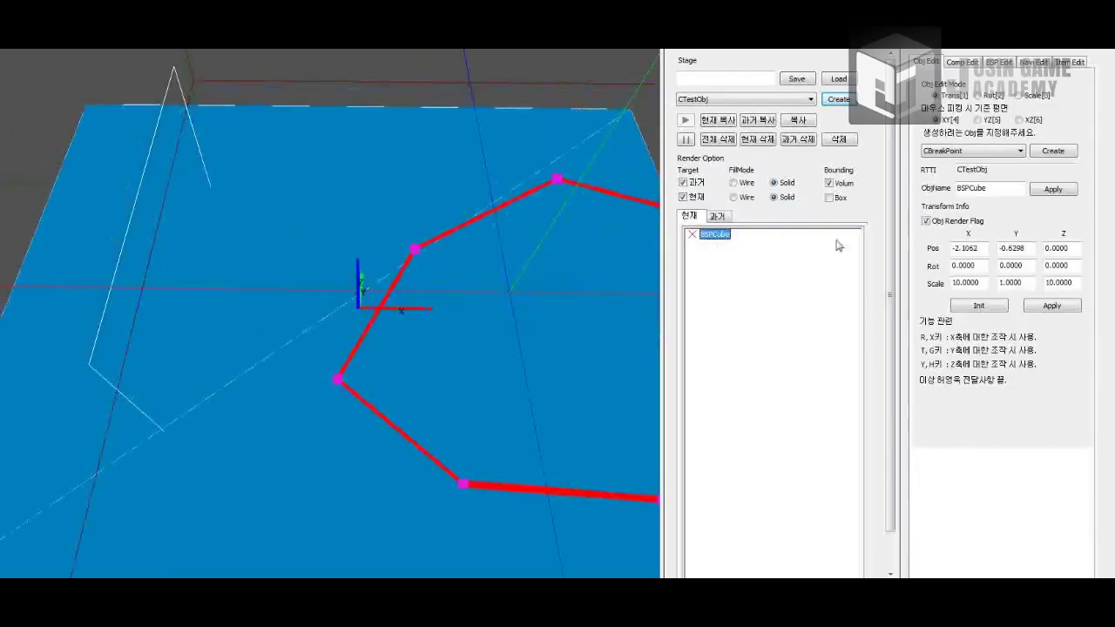
click(838, 139)
right_drag(438, 356, 383, 375)
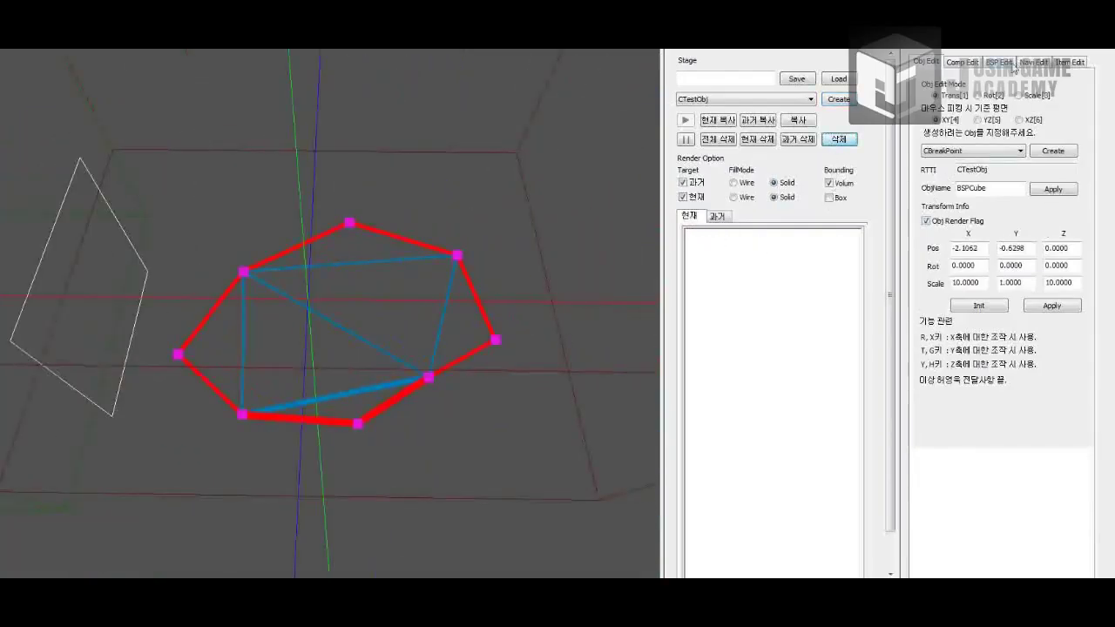
Examine the linked navigation nodes of BSP cube 0, selecting them one after another to check their neighbours.
click(1008, 64)
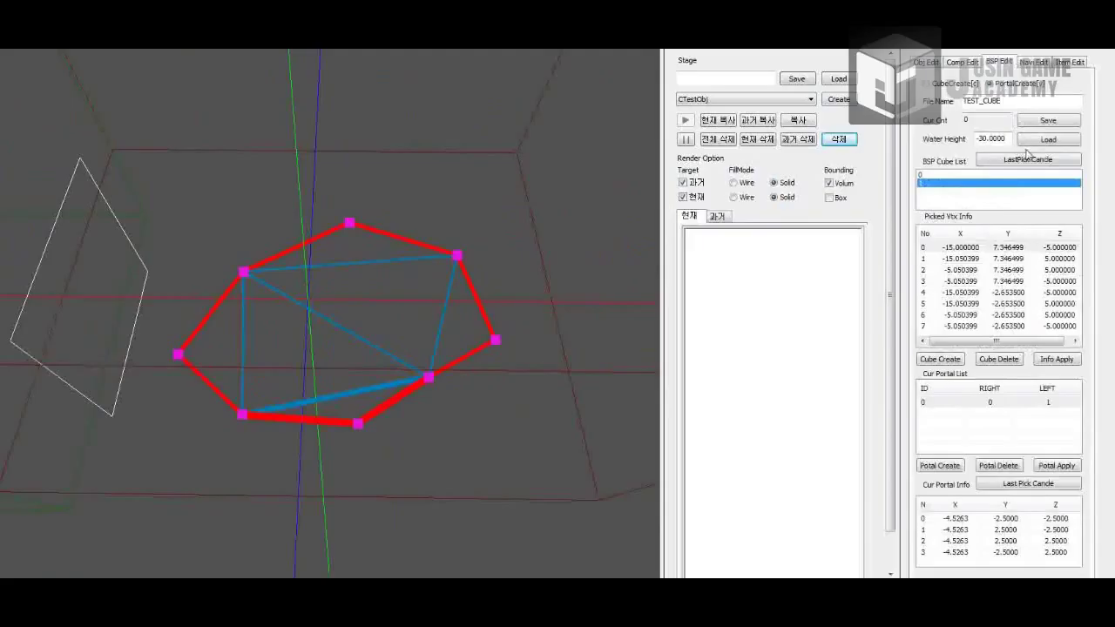
click(1034, 63)
click(977, 142)
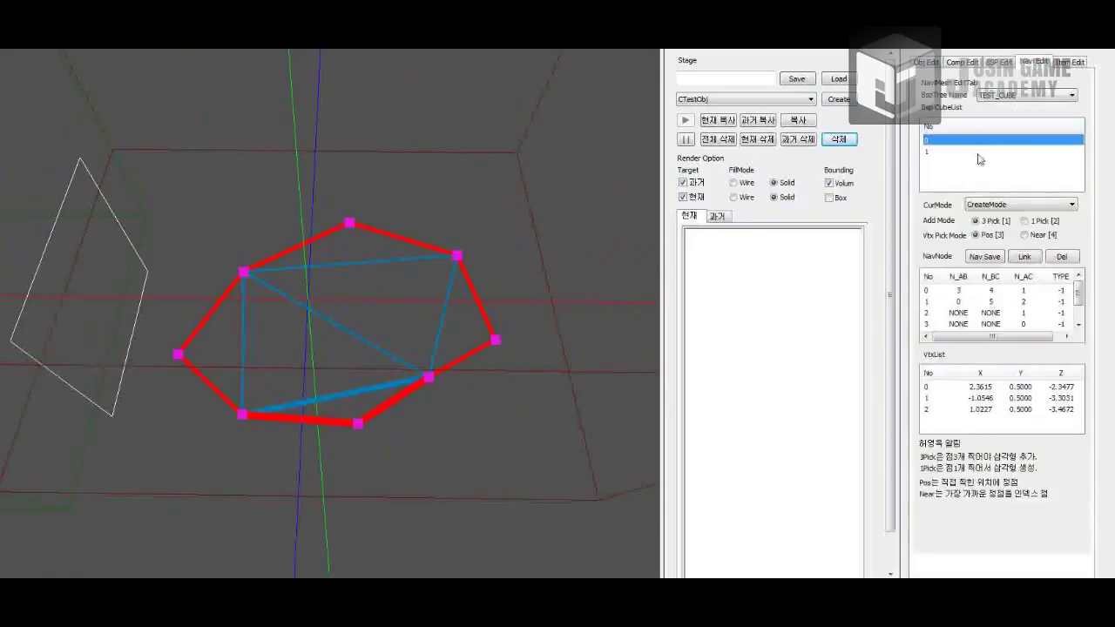
click(1022, 291)
click(1021, 302)
click(1020, 312)
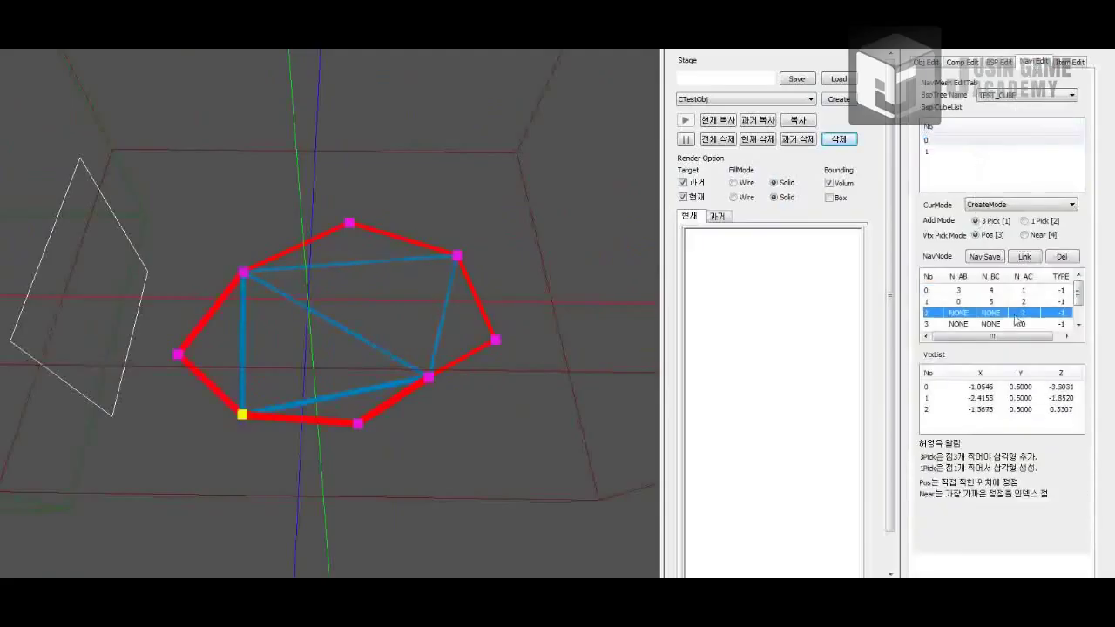
click(1017, 324)
mouse_move(1080, 291)
mouse_down()
mouse_move(1079, 312)
mouse_move(1080, 280)
mouse_up()
click(1060, 313)
click(1060, 326)
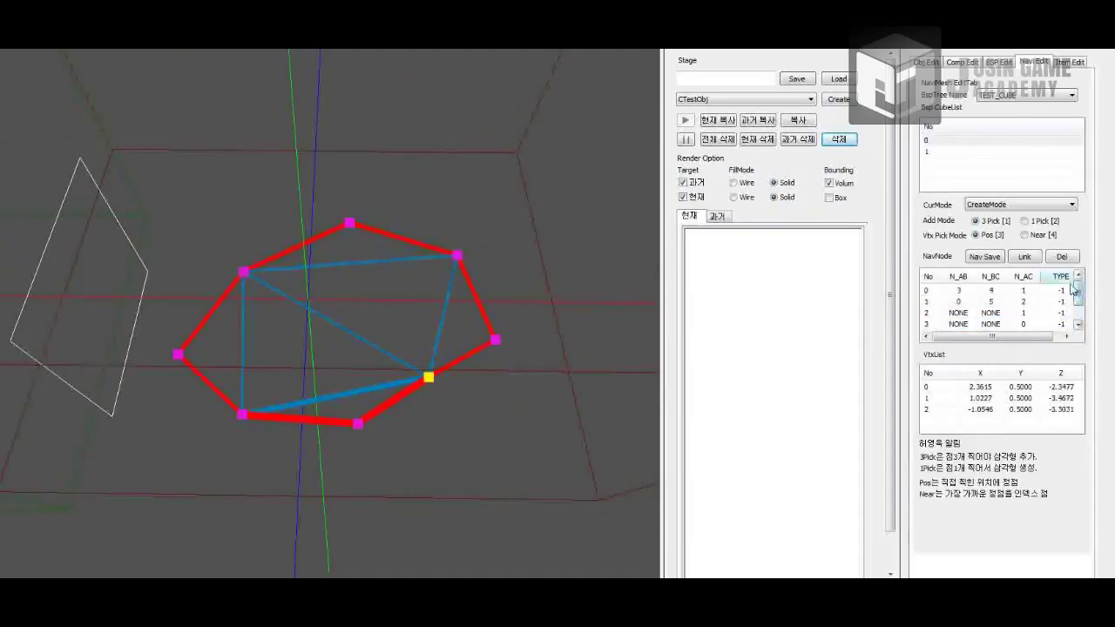
click(1060, 291)
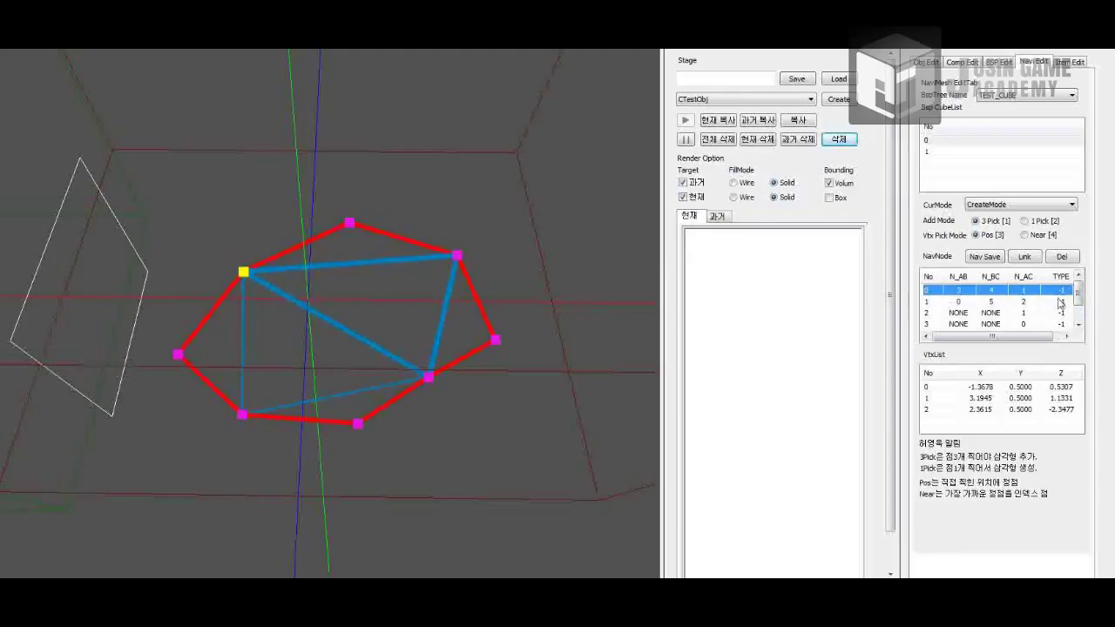
Examine the three vertices of navigation node 0, ending on vertex 0.
click(988, 387)
click(1002, 398)
click(1003, 410)
click(1001, 387)
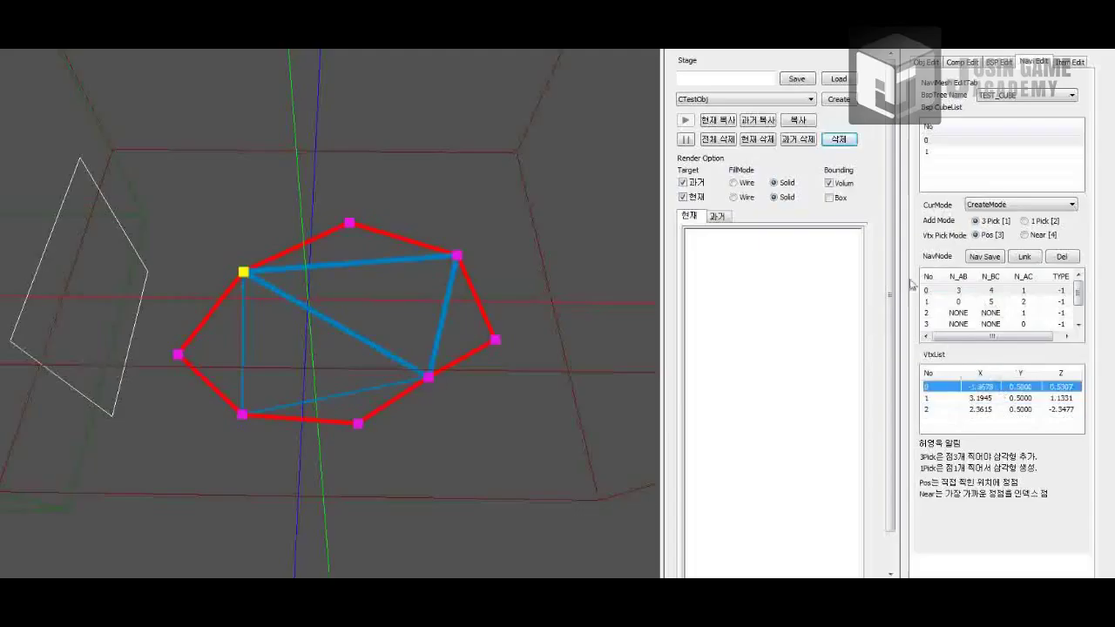
Switch BSP cube 0's navigation mesh to EditMode and move vertices on the mesh's right side along the Y axis.
click(1013, 205)
click(996, 225)
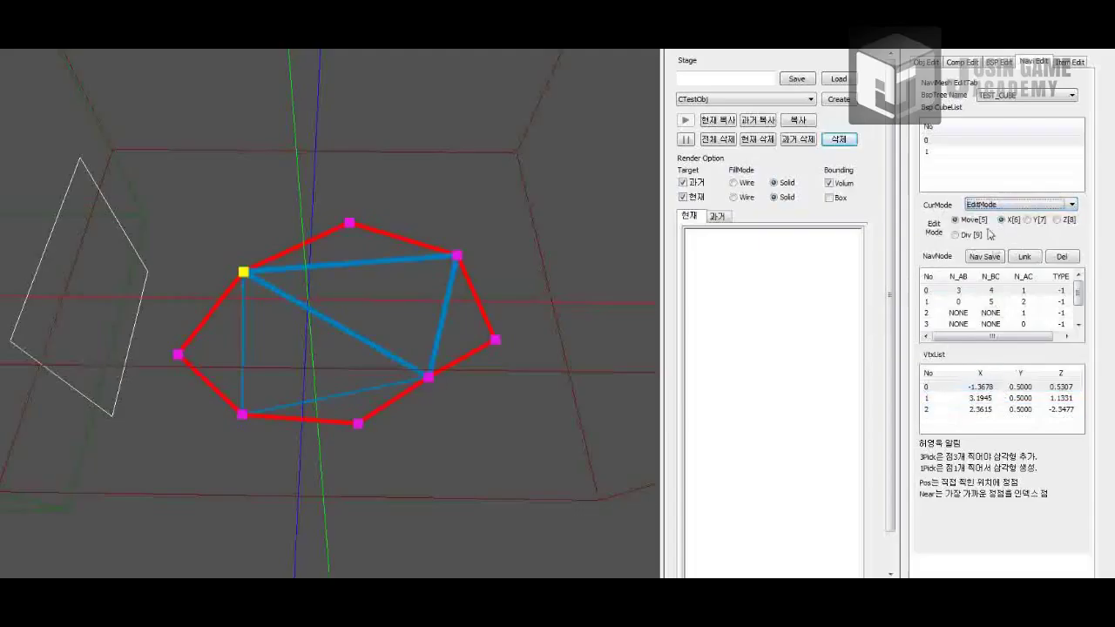
click(979, 142)
click(1035, 221)
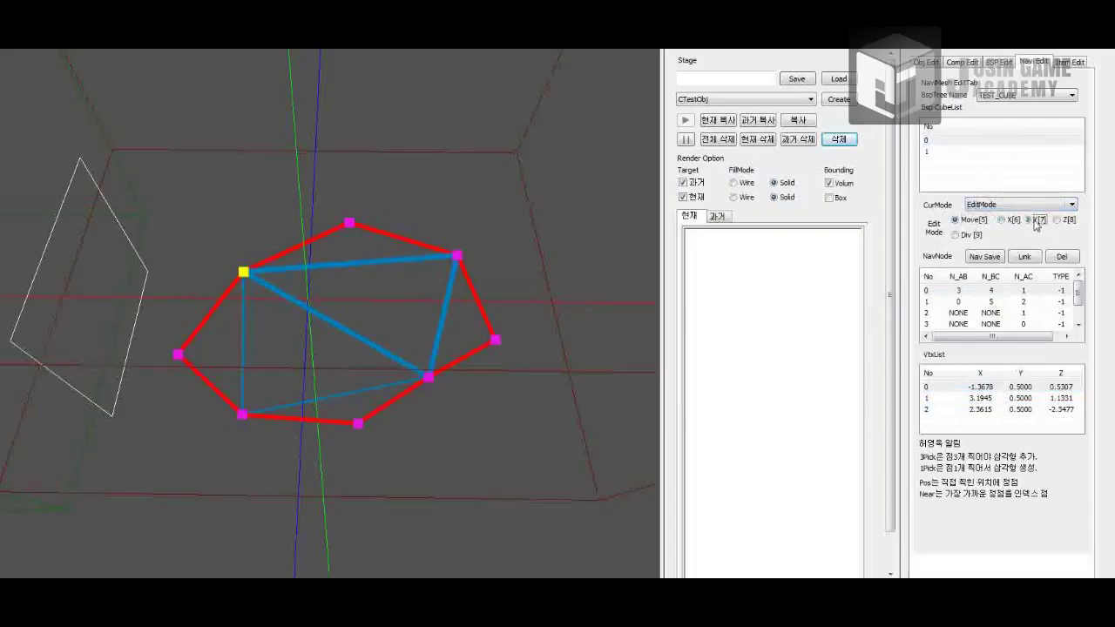
key(a)
key(w)
click(465, 238)
drag(465, 237, 426, 219)
key(d)
key(s)
mouse_move(483, 372)
mouse_down()
mouse_move(601, 369)
mouse_move(549, 381)
mouse_move(474, 373)
mouse_up()
Adjust the mesh's outermost right vertex with movement along X, and set its Y coordinate to 0.5.
click(1001, 220)
drag(539, 339, 536, 343)
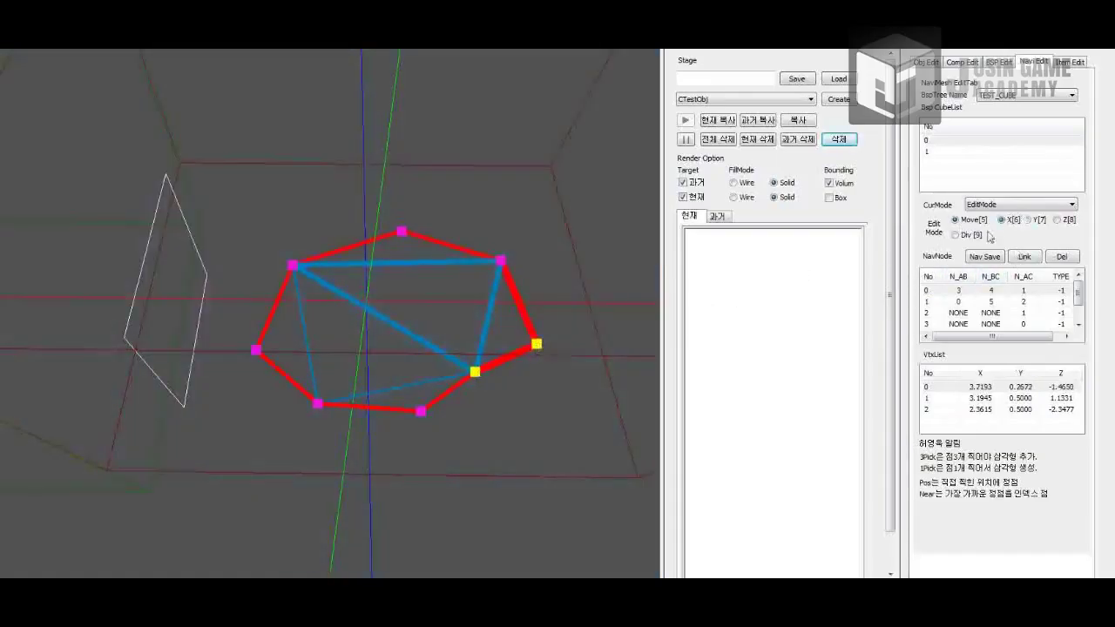
click(1027, 389)
click(1028, 388)
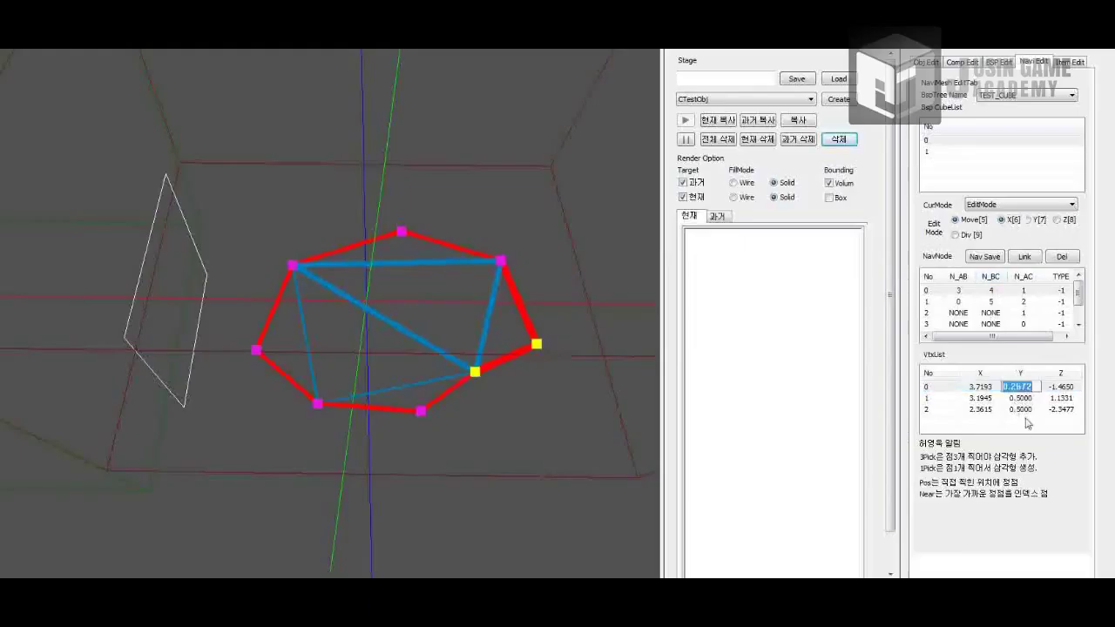
text(0.5)
key(Return)
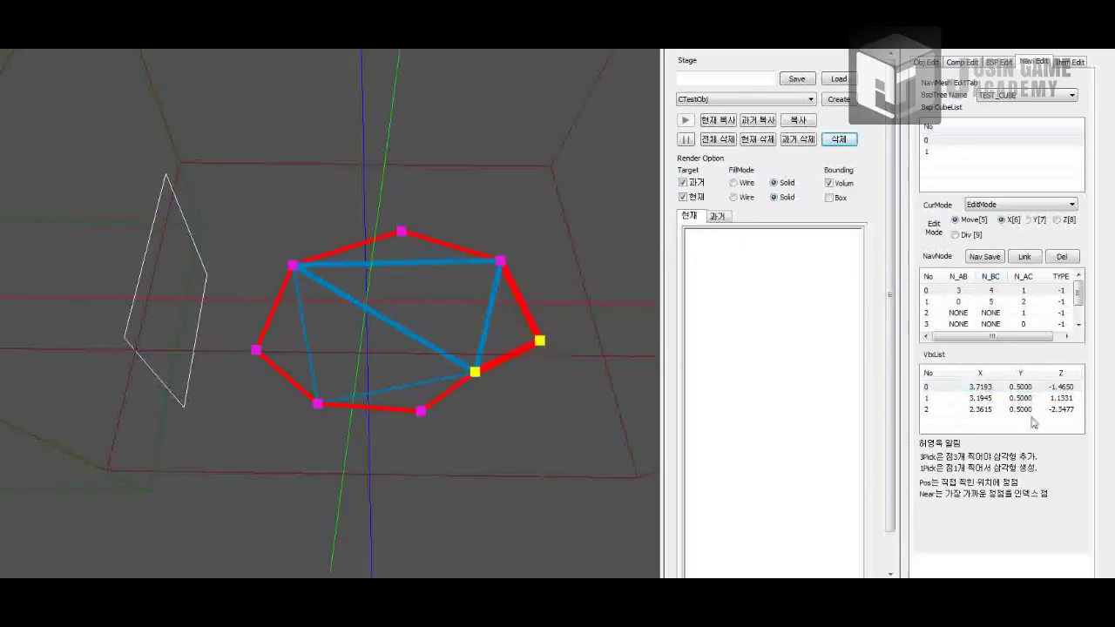
Change the edit mode to Div and subdivide the mesh's inner triangles at four interior points.
click(1018, 204)
click(969, 233)
click(958, 235)
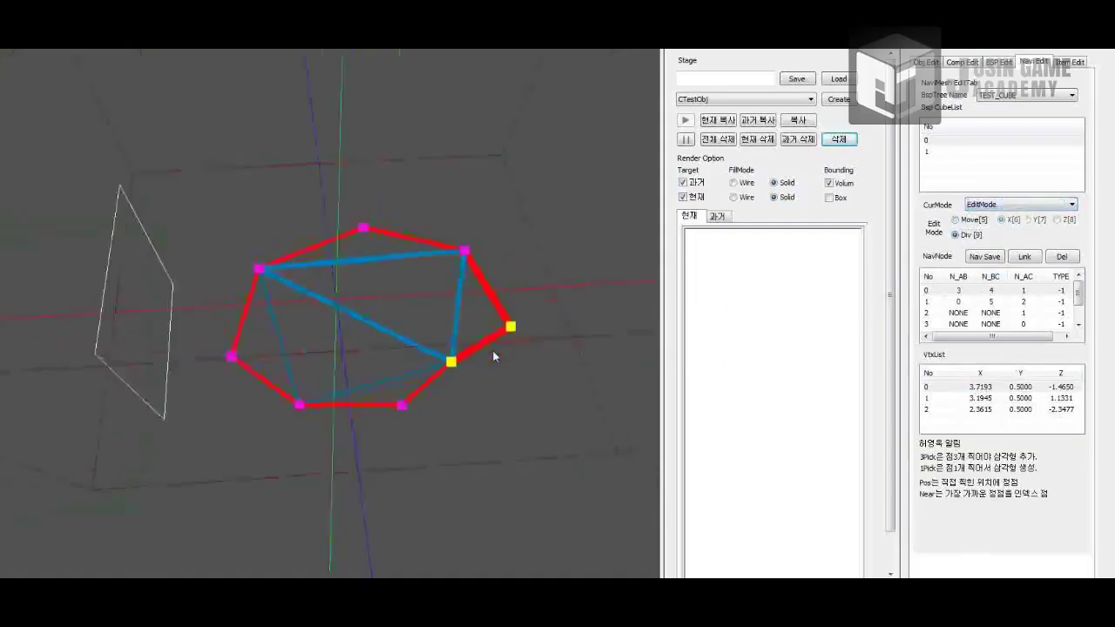
scroll(445, 296, up, 3)
click(439, 303)
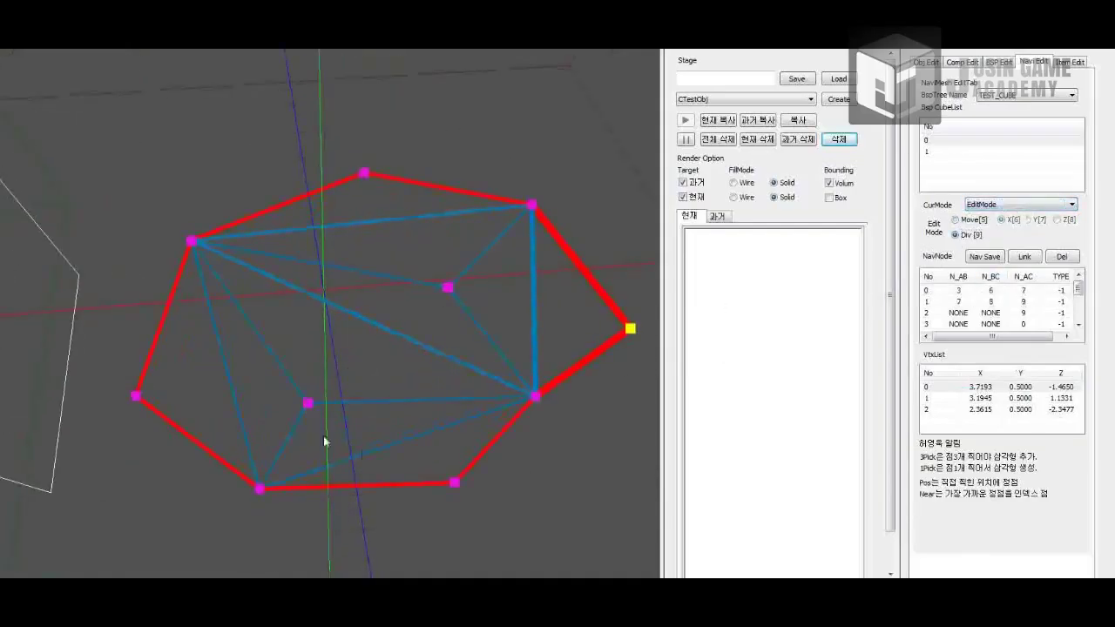
scroll(393, 391, down, 3)
click(366, 349)
click(392, 264)
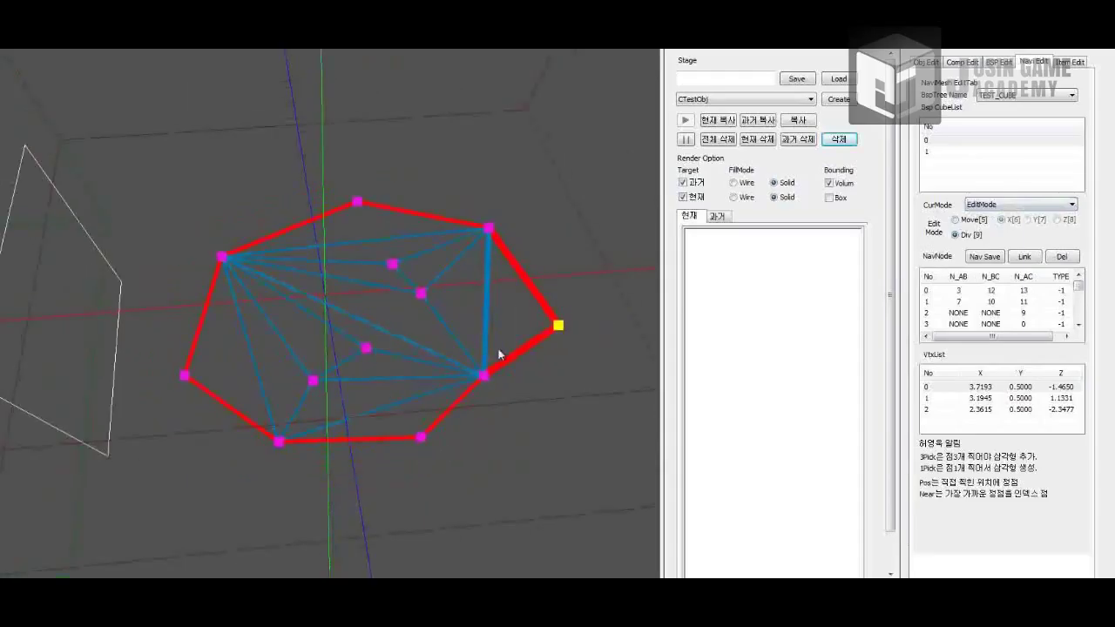
Relink the subdivided navigation nodes, set node 0's TYPE to 0, and check the neighbouring nodes.
click(221, 256)
click(1024, 257)
mouse_move(1078, 284)
mouse_down()
mouse_move(1079, 324)
mouse_move(1080, 286)
mouse_up()
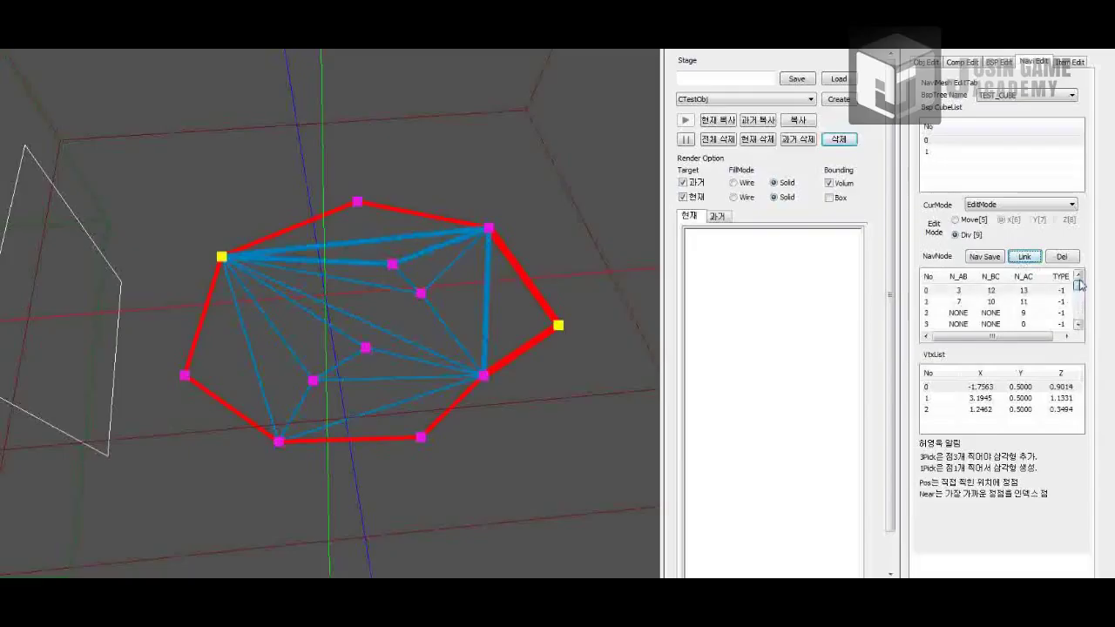
click(1069, 291)
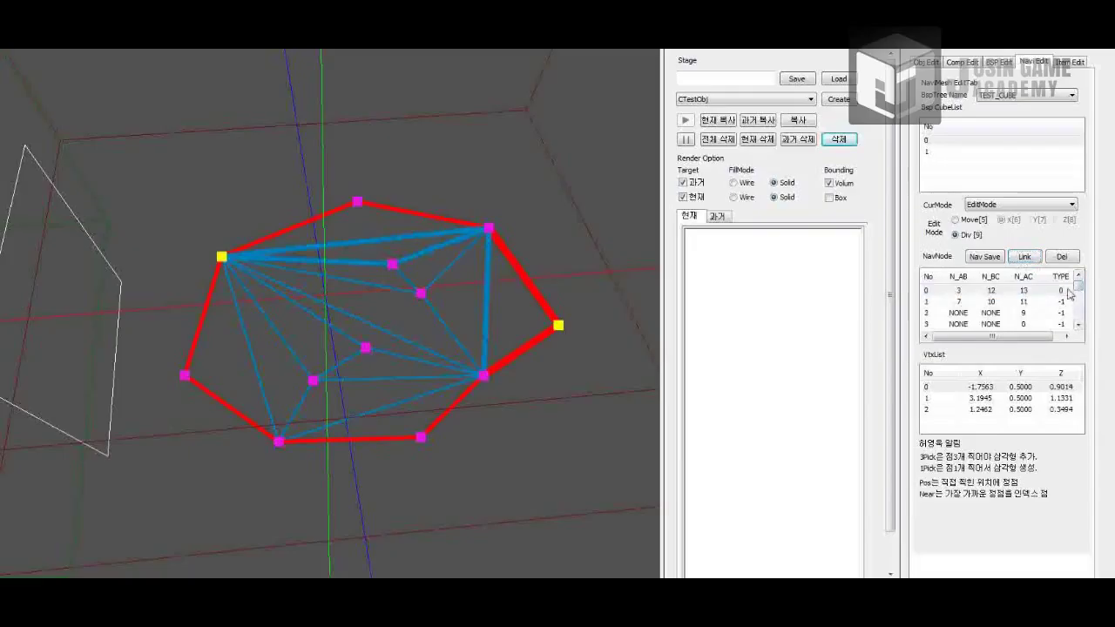
click(967, 301)
click(974, 312)
click(974, 324)
scroll(976, 301, up, 1)
Switch to NodeDeleteMode and delete the triangles on the mesh's right and upper sides one by one.
click(1031, 204)
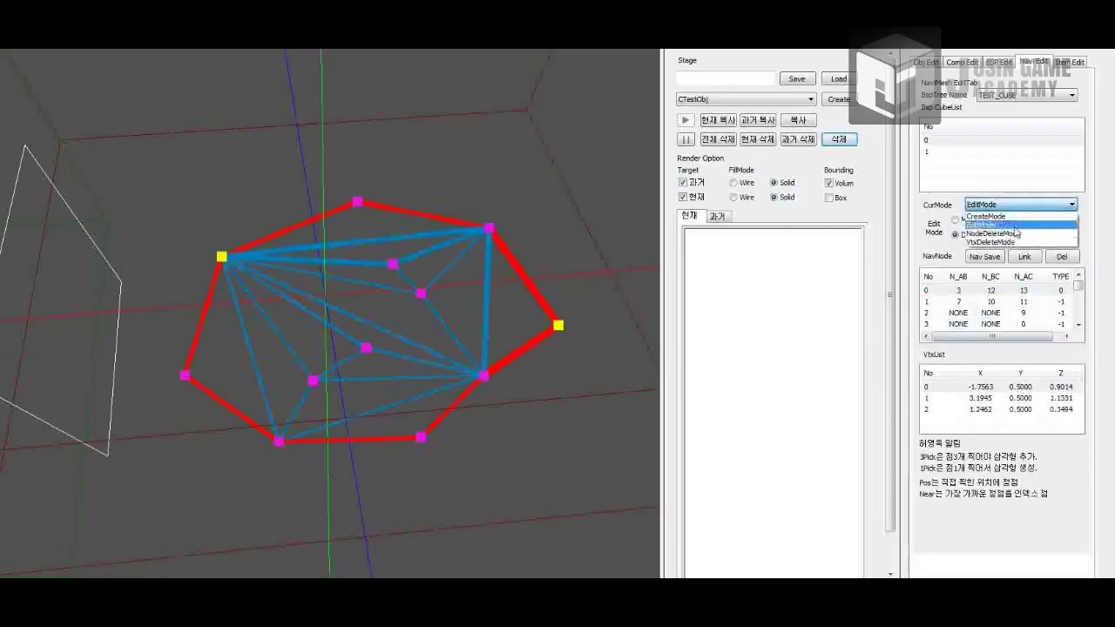
click(1011, 234)
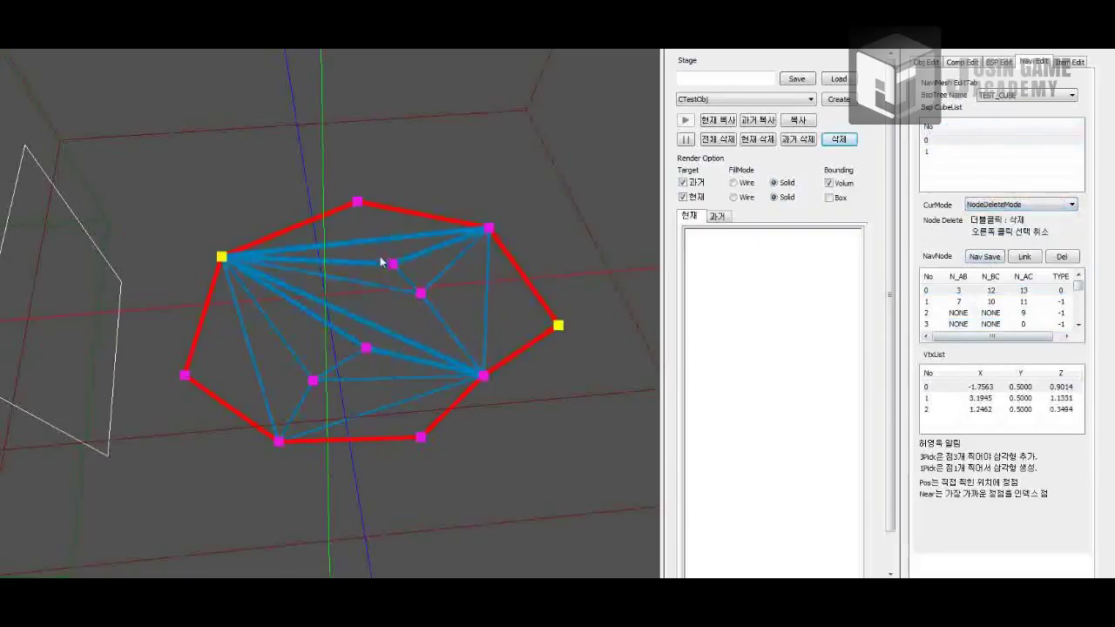
double_click(513, 323)
double_click(435, 279)
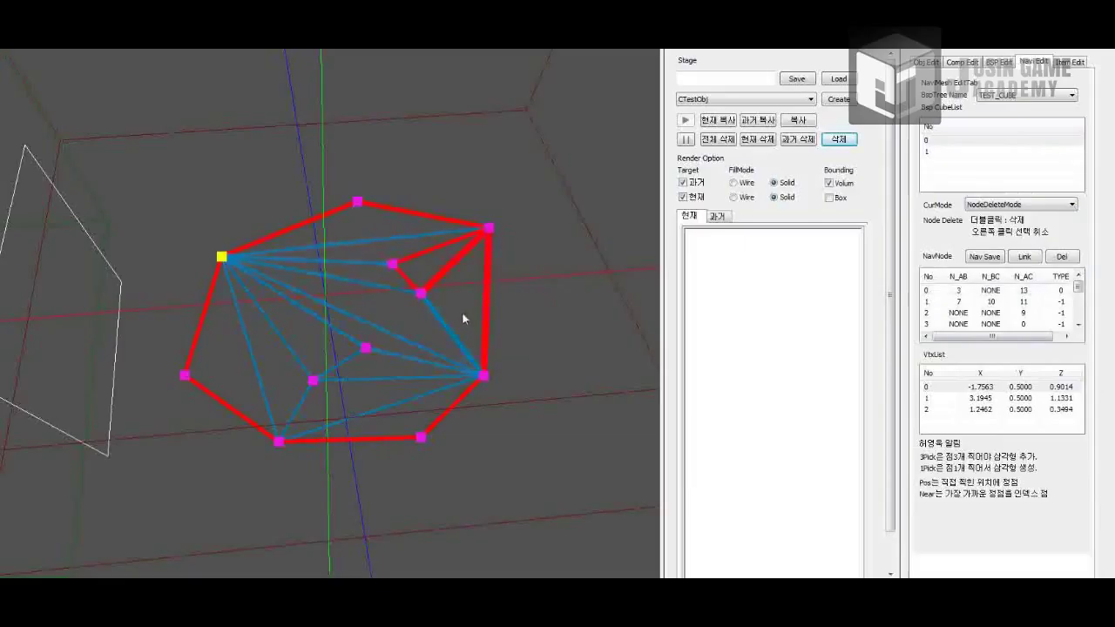
double_click(419, 247)
double_click(386, 222)
double_click(345, 268)
double_click(368, 299)
Switch to VtxDeleteMode, delete vertices until the navigation mesh is gone, and reselect BSP cube 0.
click(1071, 206)
click(1042, 250)
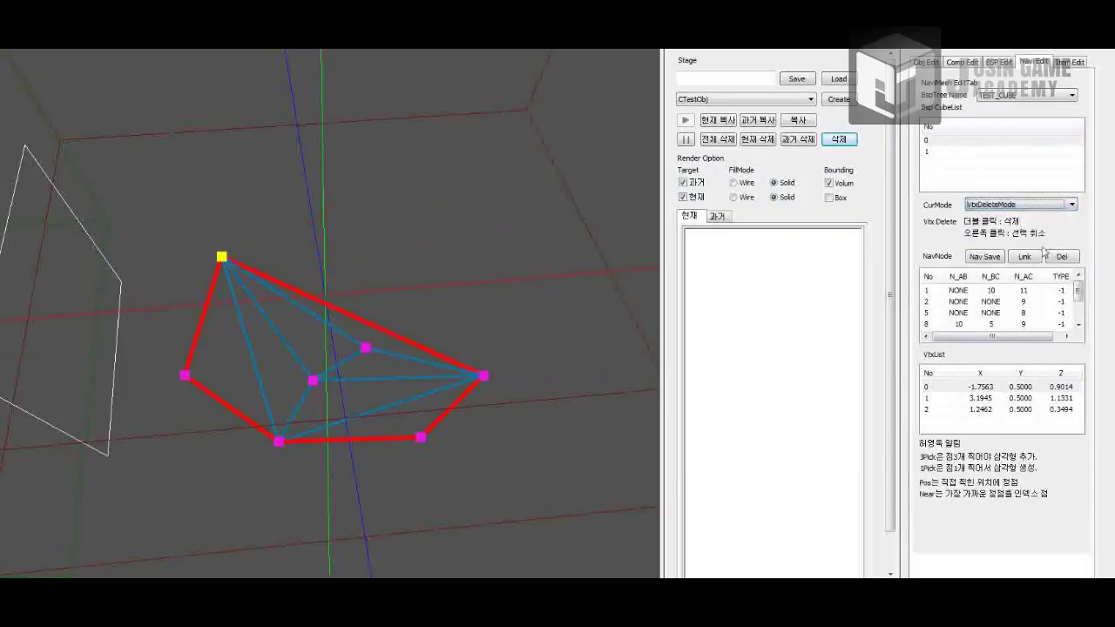
double_click(365, 348)
click(483, 376)
double_click(484, 377)
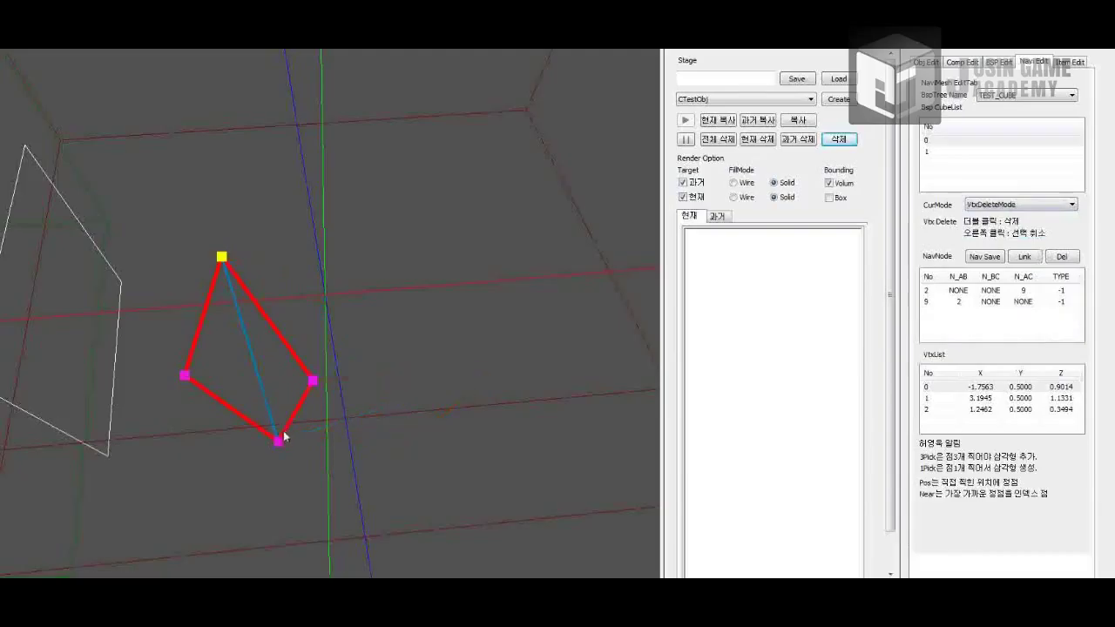
double_click(278, 441)
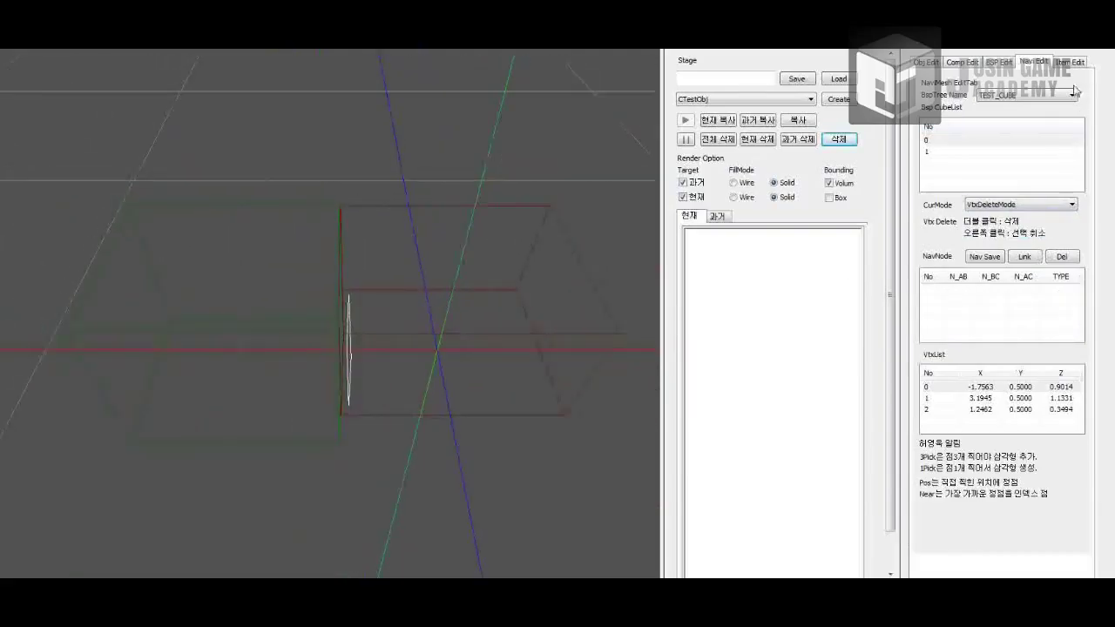
click(1015, 152)
click(991, 140)
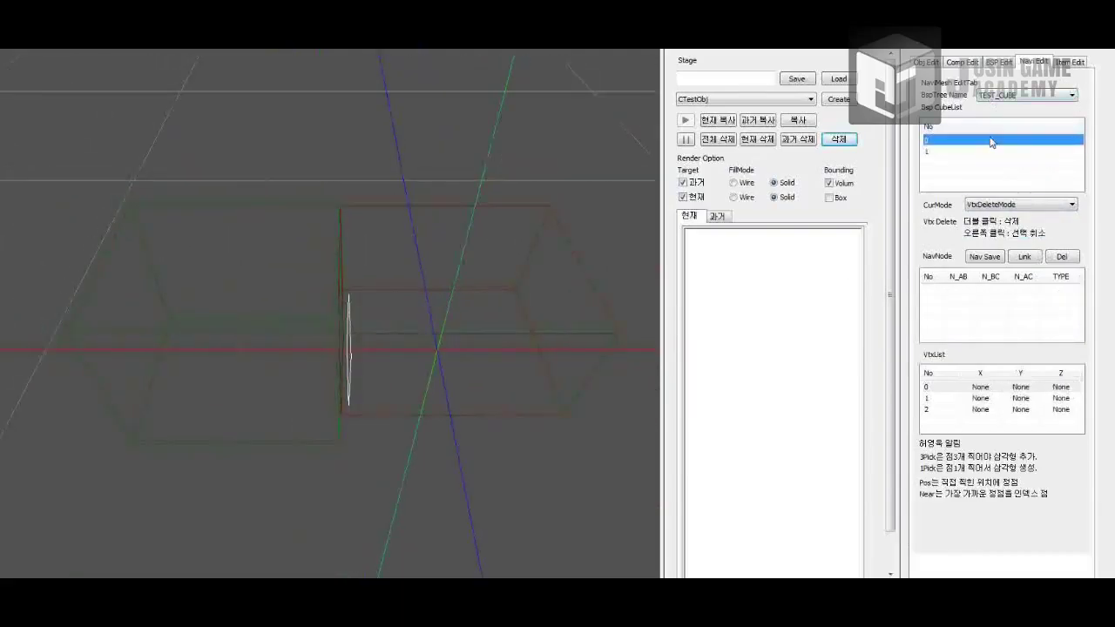
Create a CSwitchA object and a CSwitchB object on the stage.
click(935, 63)
click(768, 99)
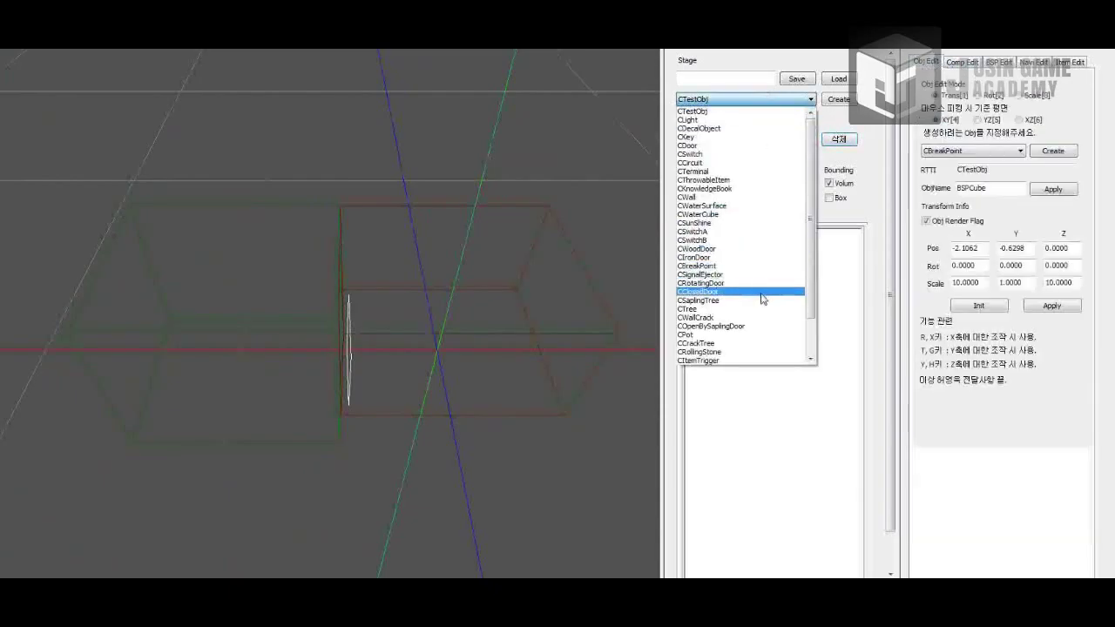
scroll(765, 305, down, 1)
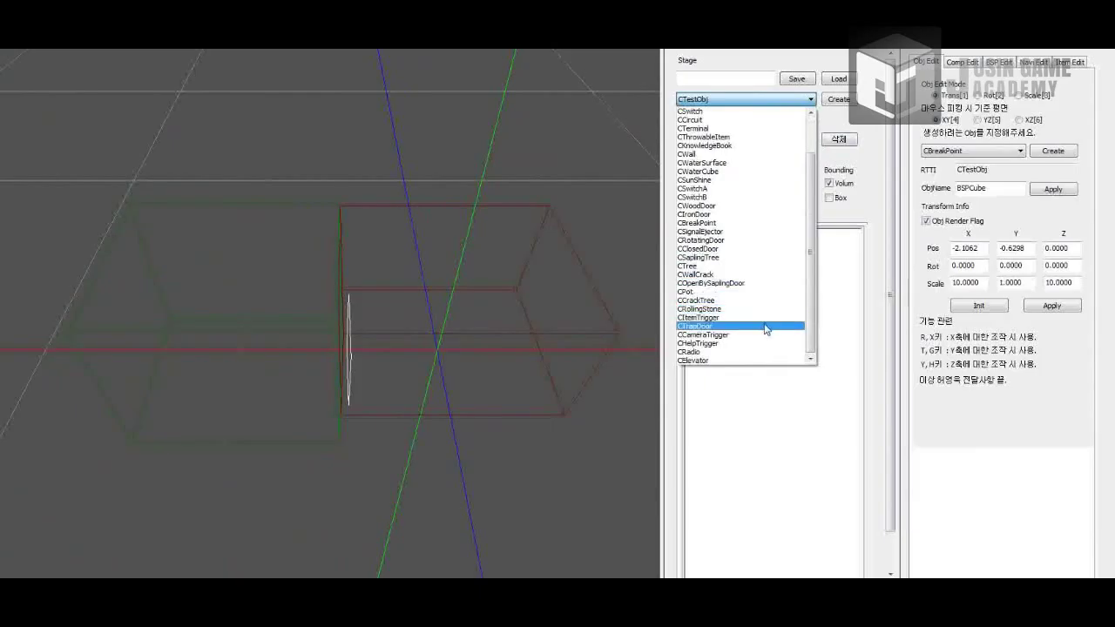
click(746, 188)
click(837, 100)
click(806, 100)
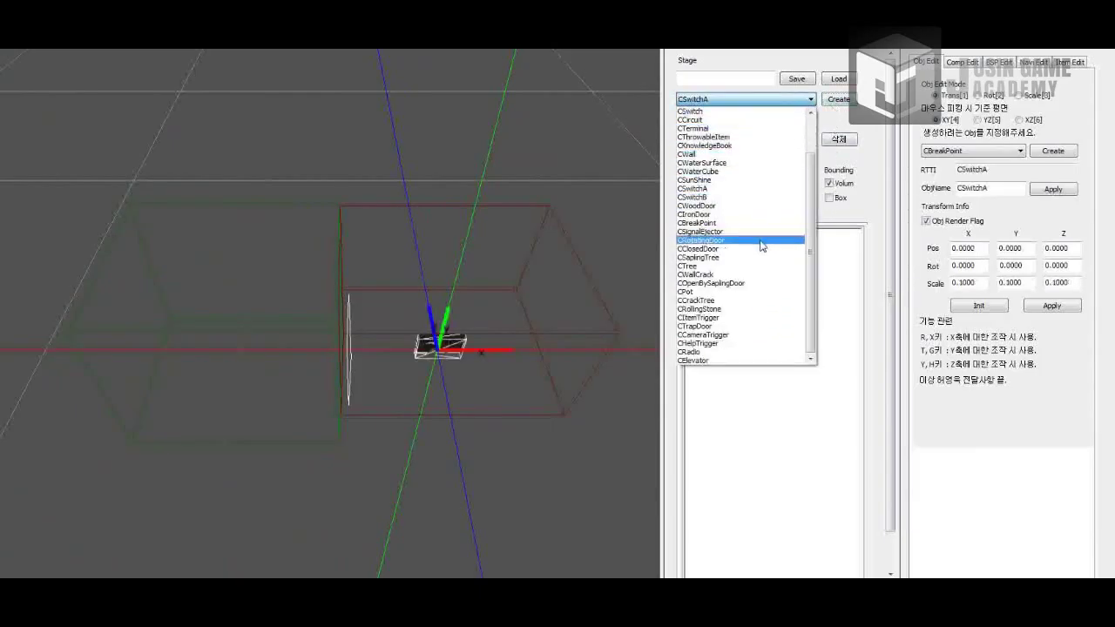
click(749, 197)
click(838, 100)
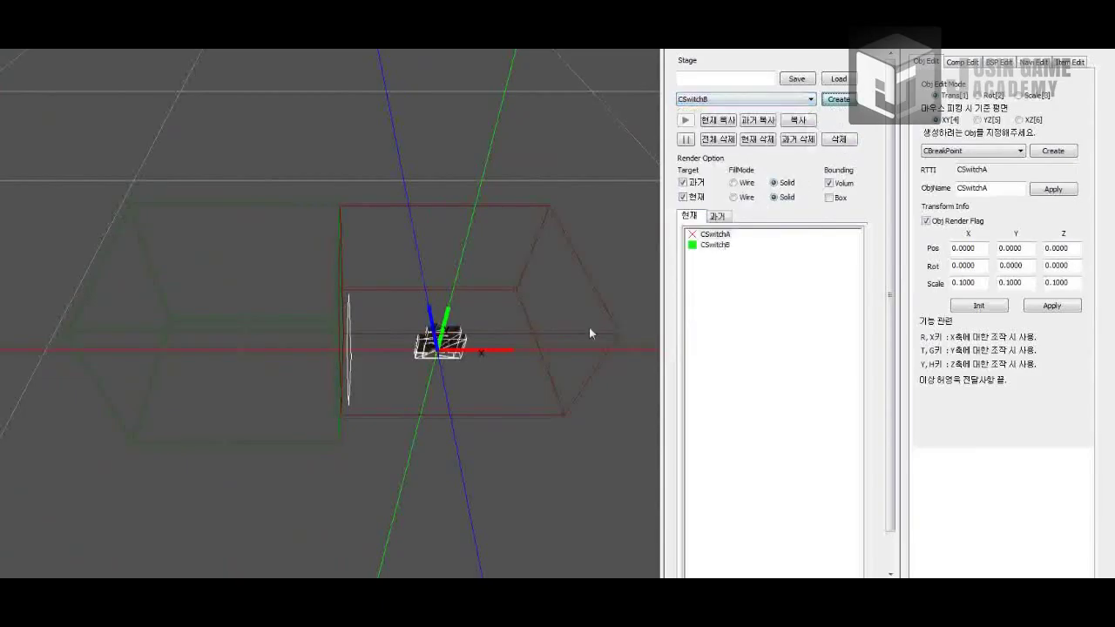
Move CSwitchA along the X axis to about -2.99 so that it stands apart from CSwitchB.
right_drag(575, 392, 579, 439)
key(w)
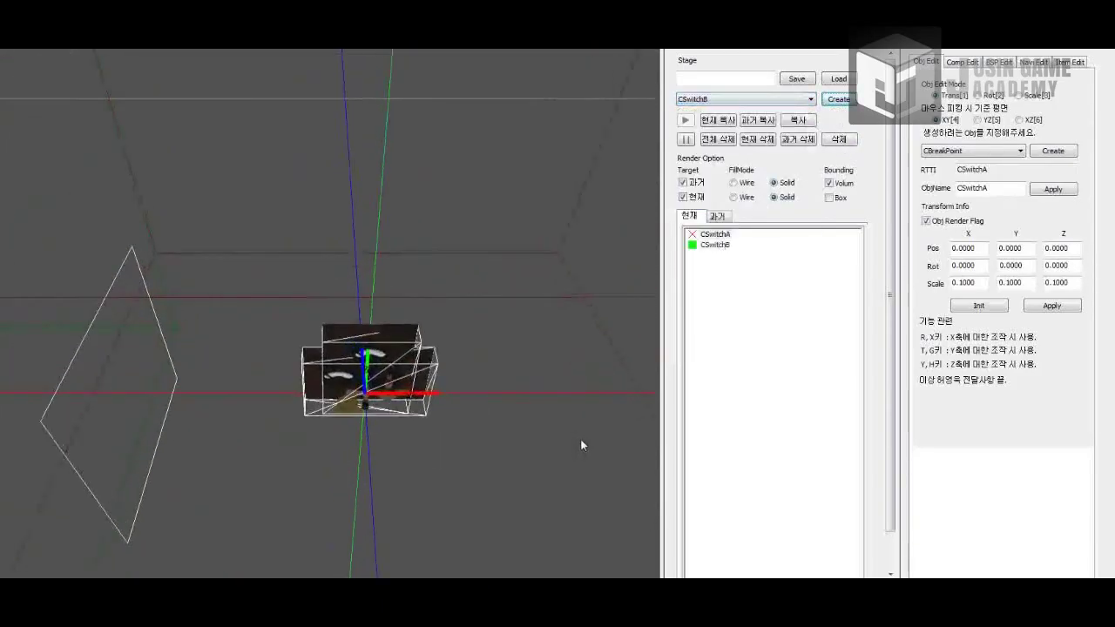
click(717, 236)
drag(394, 400, 244, 405)
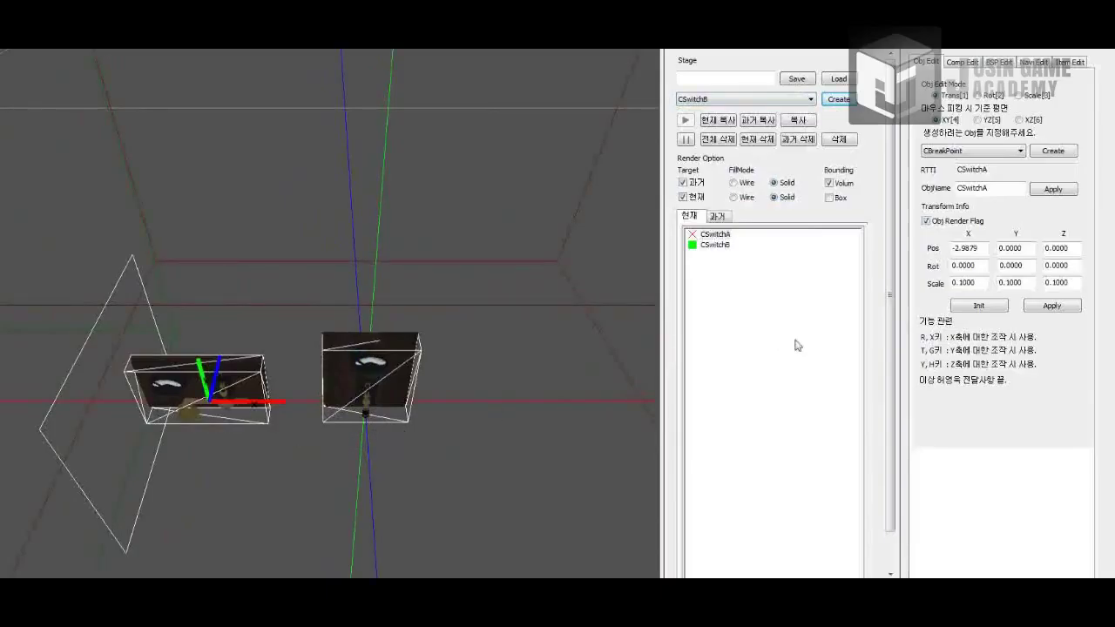
Link CSwitchA to CSwitchB in the item settings, with 2 as CSwitchA's Partner.
click(1063, 67)
click(722, 247)
click(722, 235)
click(724, 246)
click(724, 234)
drag(1010, 155, 951, 167)
click(722, 236)
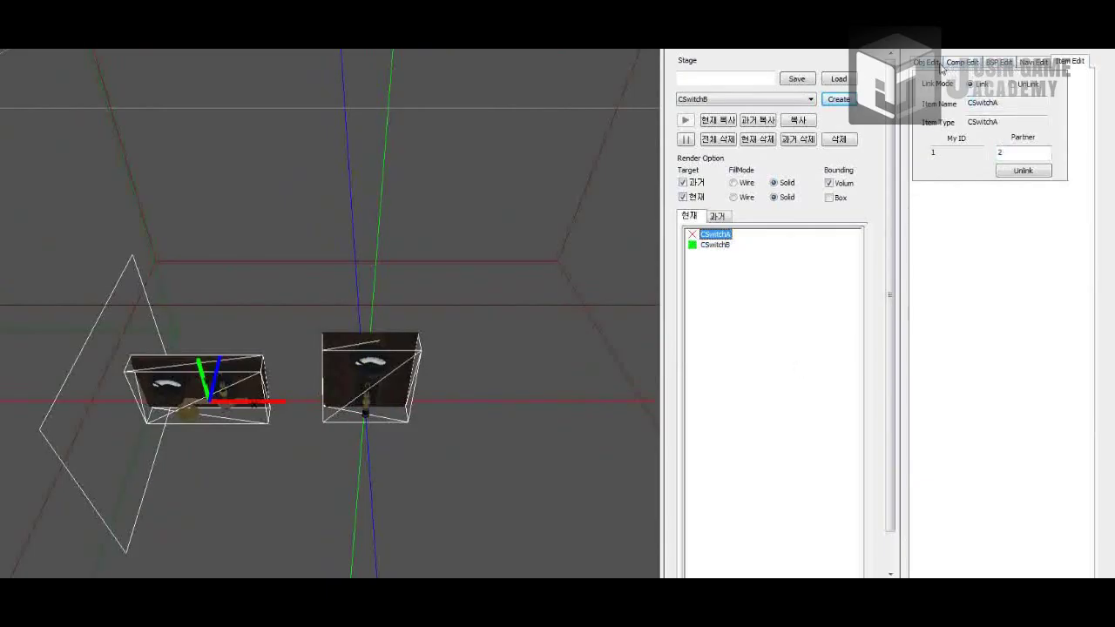
Return to object editing and delete all objects from the stage.
click(936, 64)
click(717, 139)
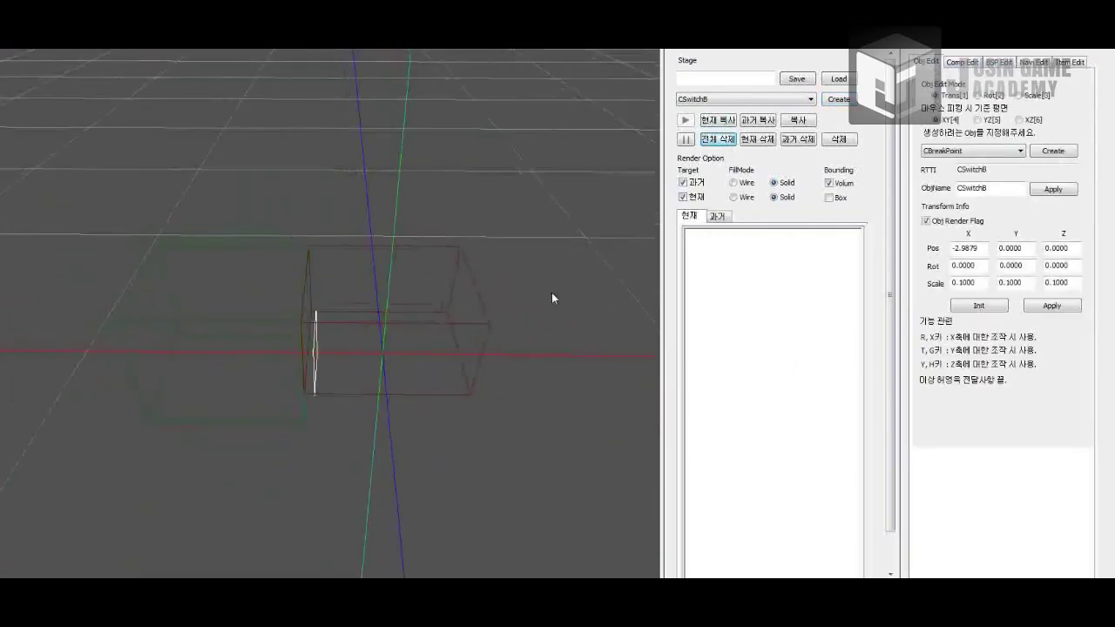
Switch to the file explorer, find intro10_test.xml in the SceneInfo folder, and return to the map tool.
key(alt+Tab)
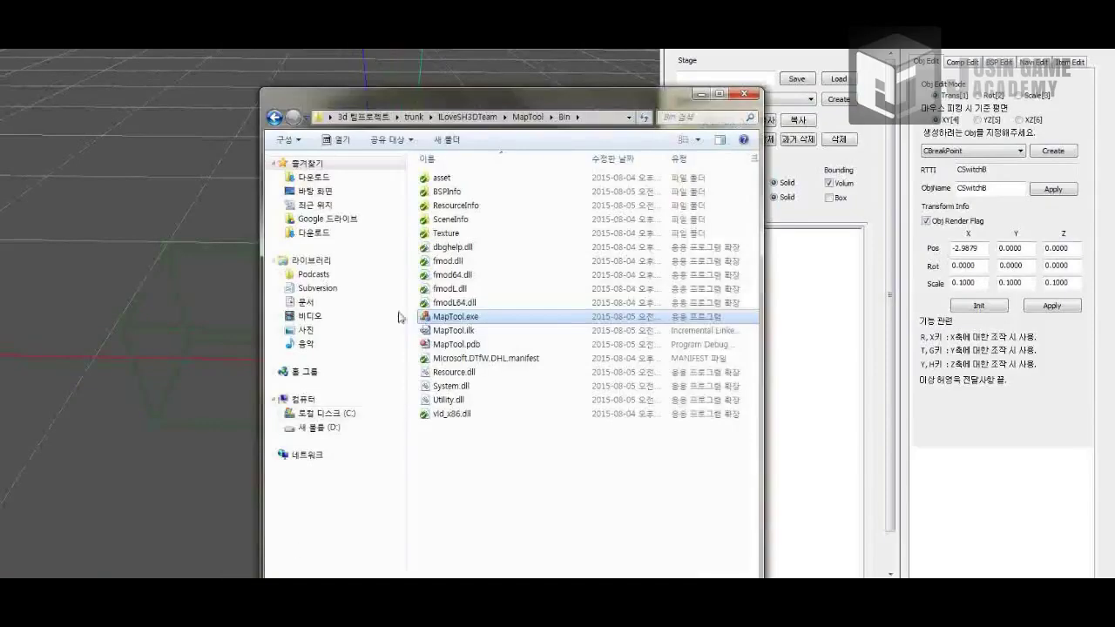
double_click(445, 217)
click(471, 274)
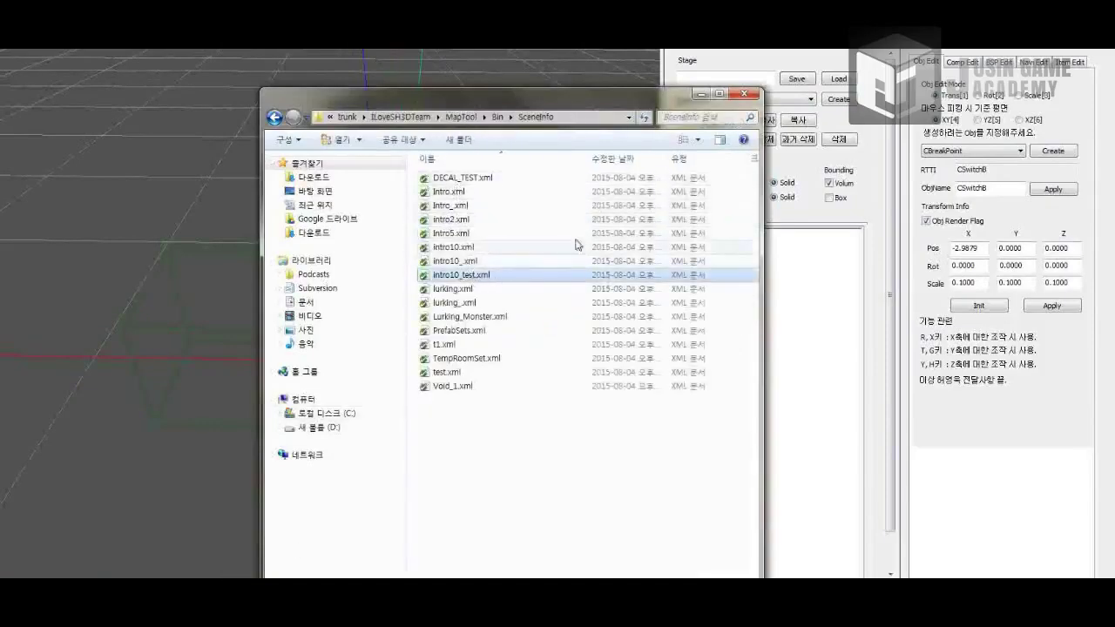
click(701, 94)
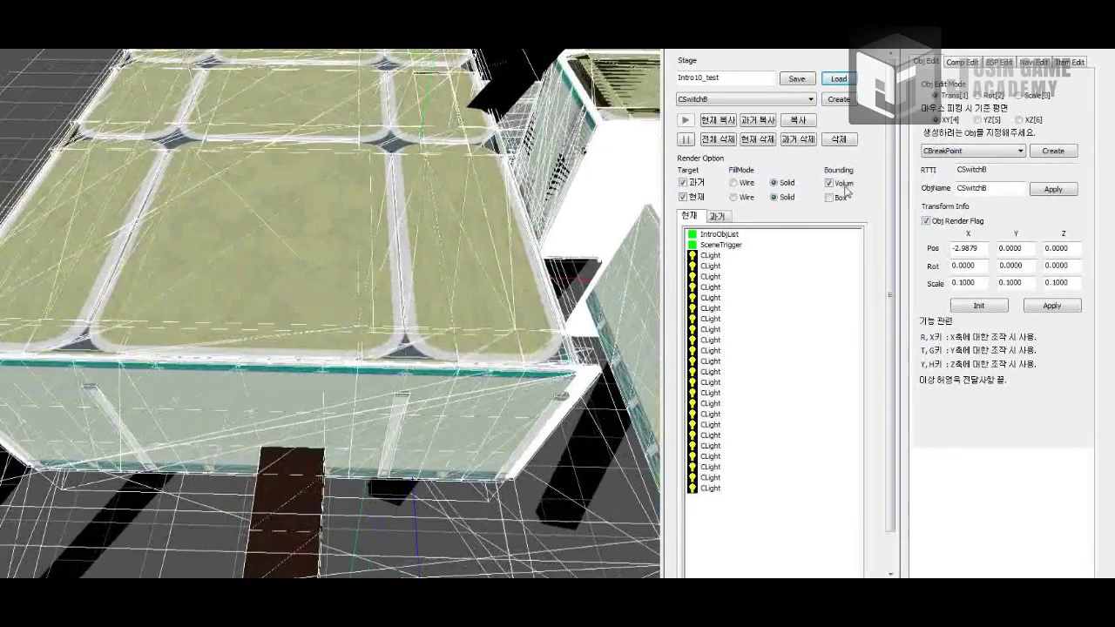
Hide the bounding volumes and turn off Obj Render Flag for IntroObjList in the past (과거) scene.
click(830, 183)
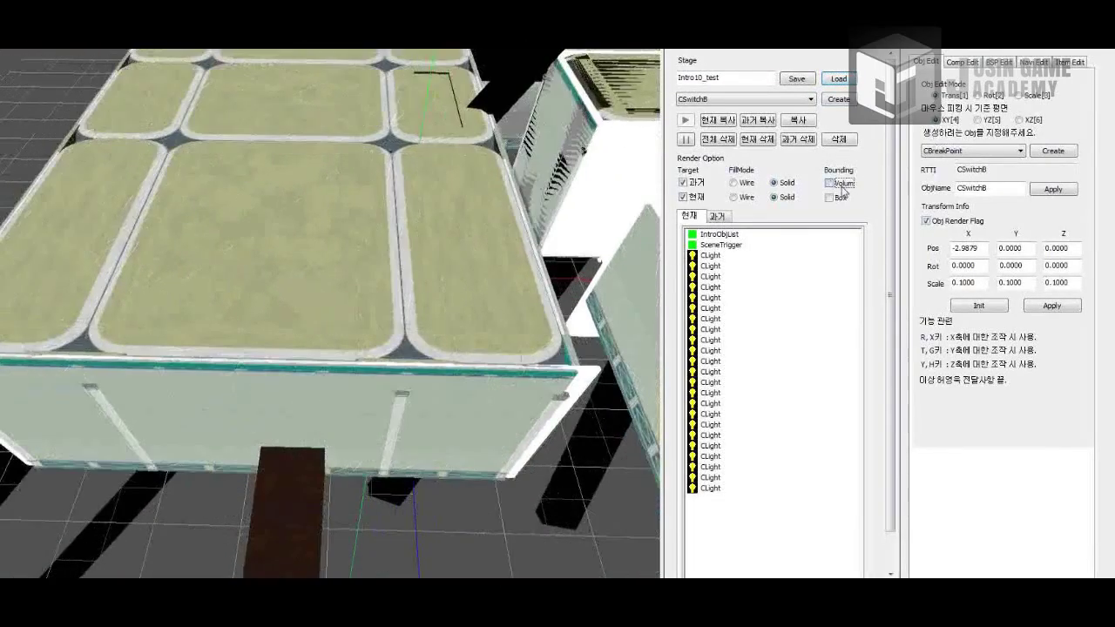
click(717, 217)
click(719, 235)
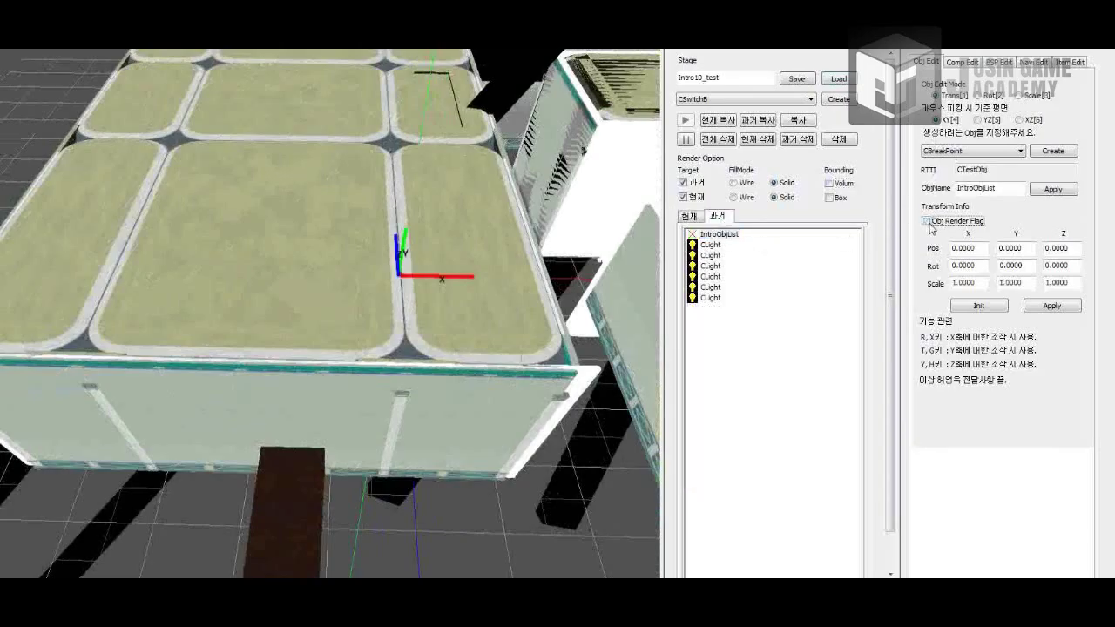
click(927, 222)
Select IntroObjList in the present (현재) scene and expand its child objects.
click(690, 217)
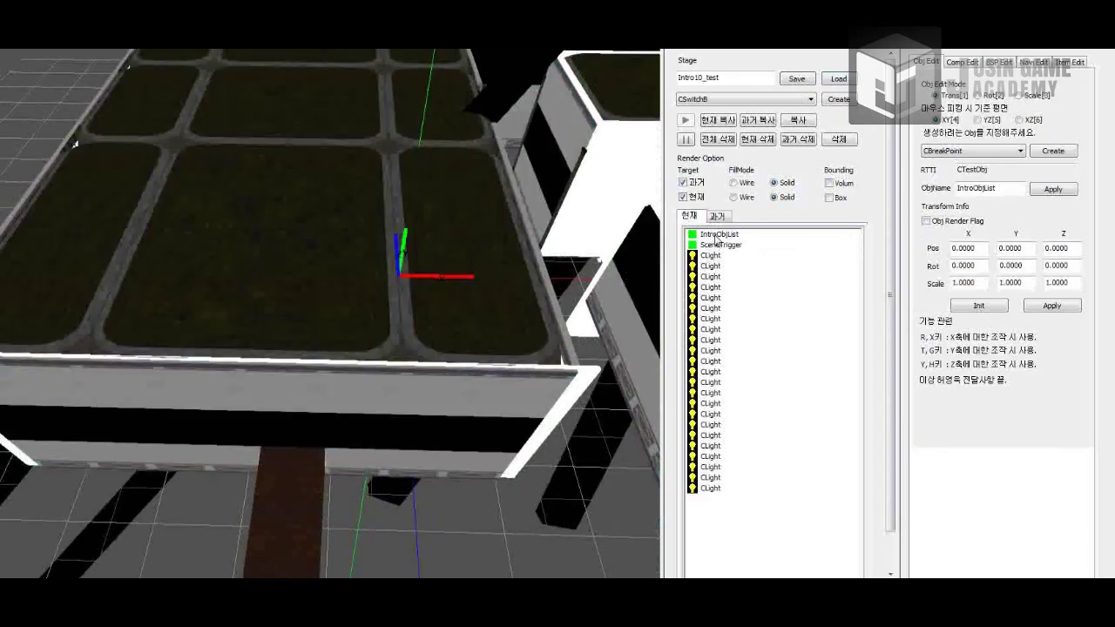
double_click(720, 235)
right_drag(408, 367, 449, 353)
key(w)
key(s)
key(s)
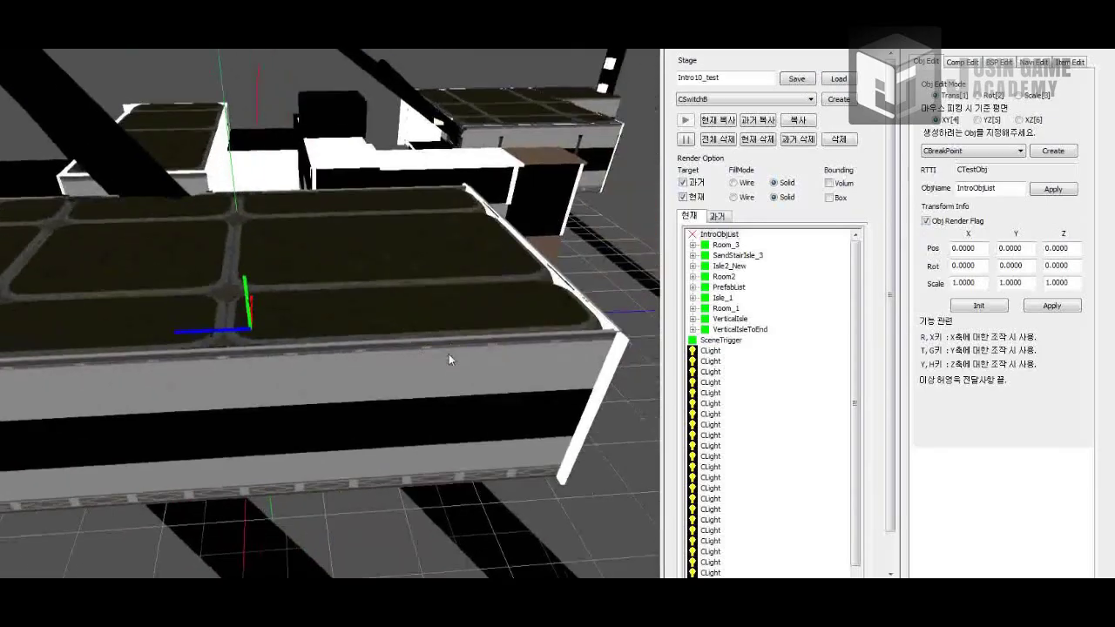
Turn off Obj Render Flag for Room_3, SandStairIsle_3 and Isle2_New in the present (현재) scene.
click(726, 245)
click(737, 256)
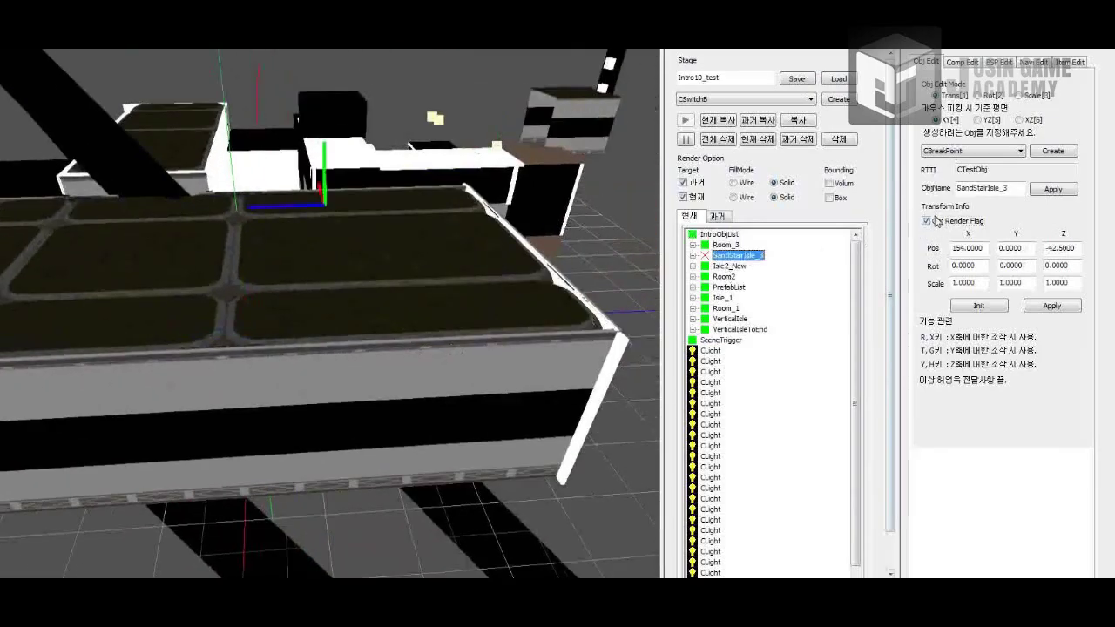
key(Down)
key(Down)
key(Down)
key(Down)
key(Down)
key(Down)
key(Down)
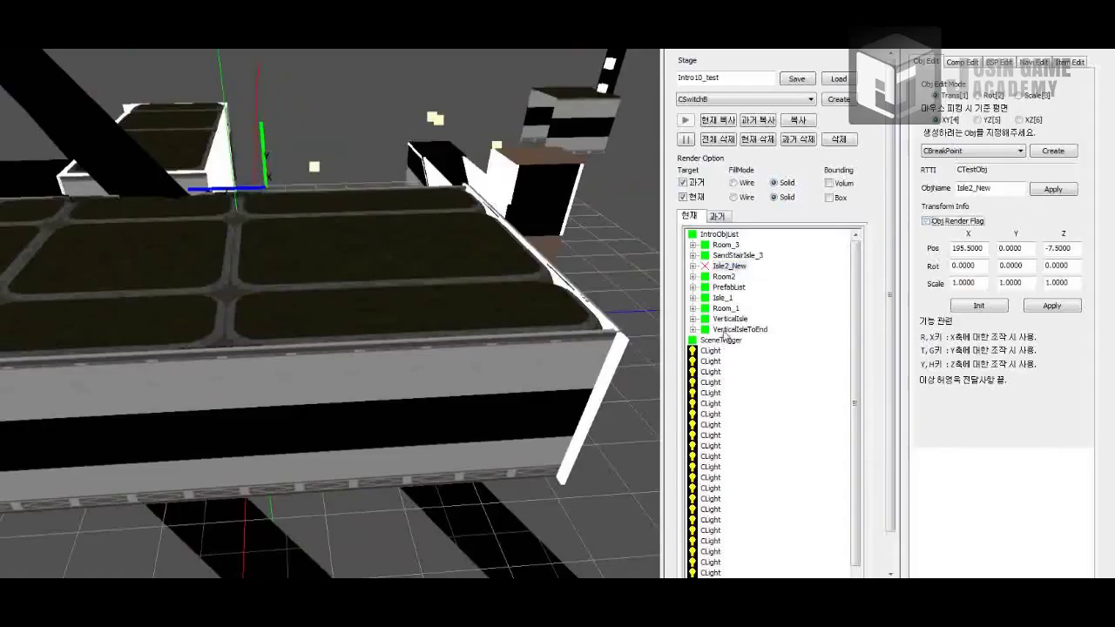
Turn off Obj Render Flag for VerticalIsle, Isle_1 and PrefabList, and select Room_3.
click(728, 321)
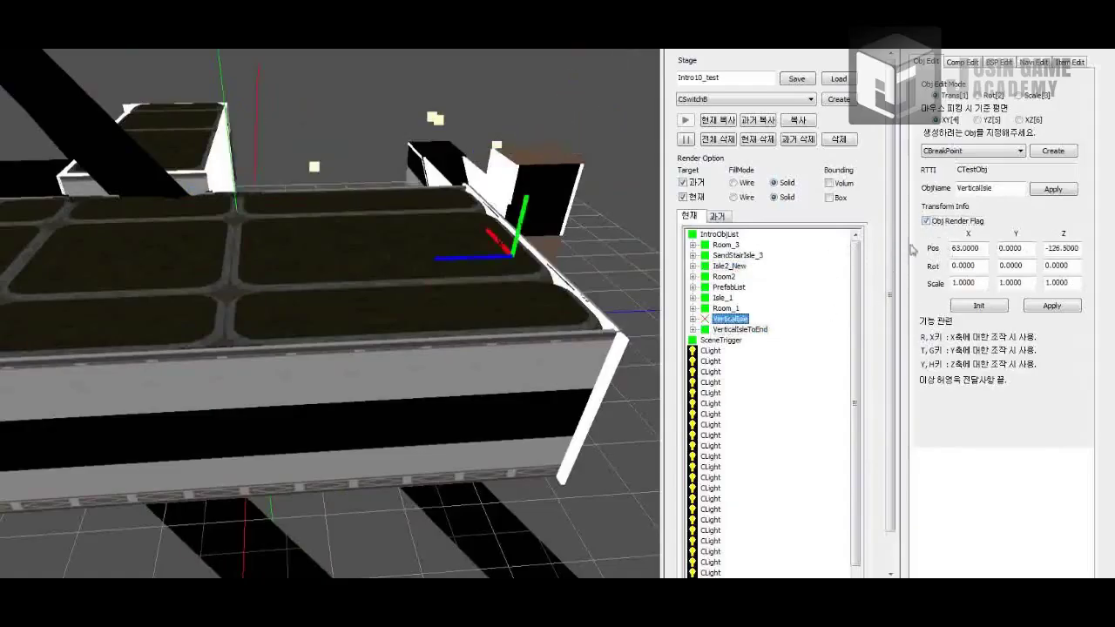
click(929, 222)
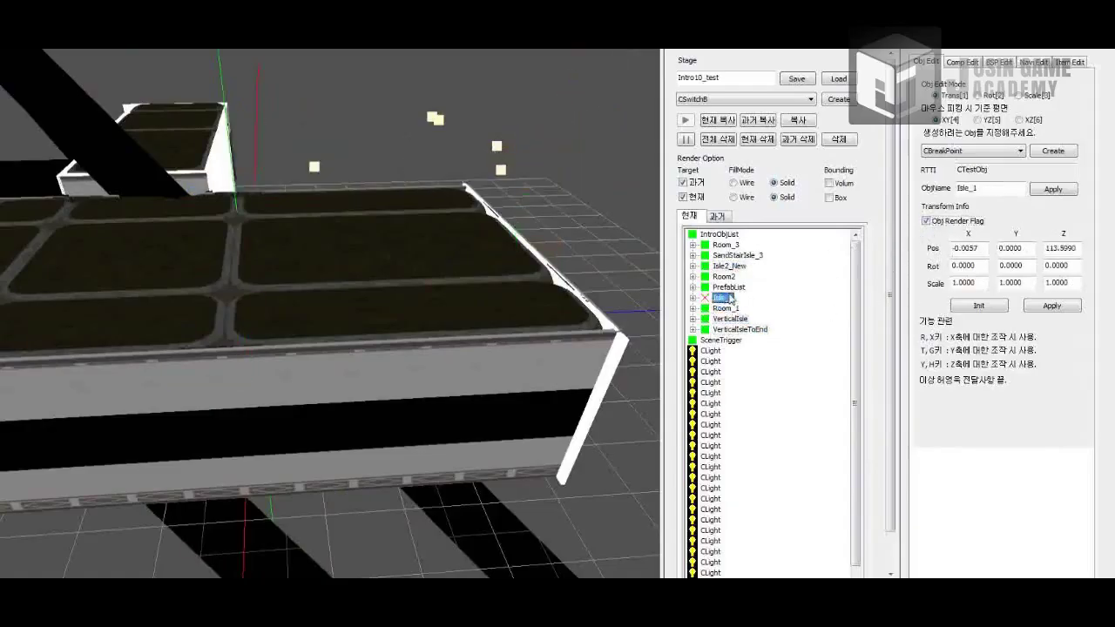
click(941, 223)
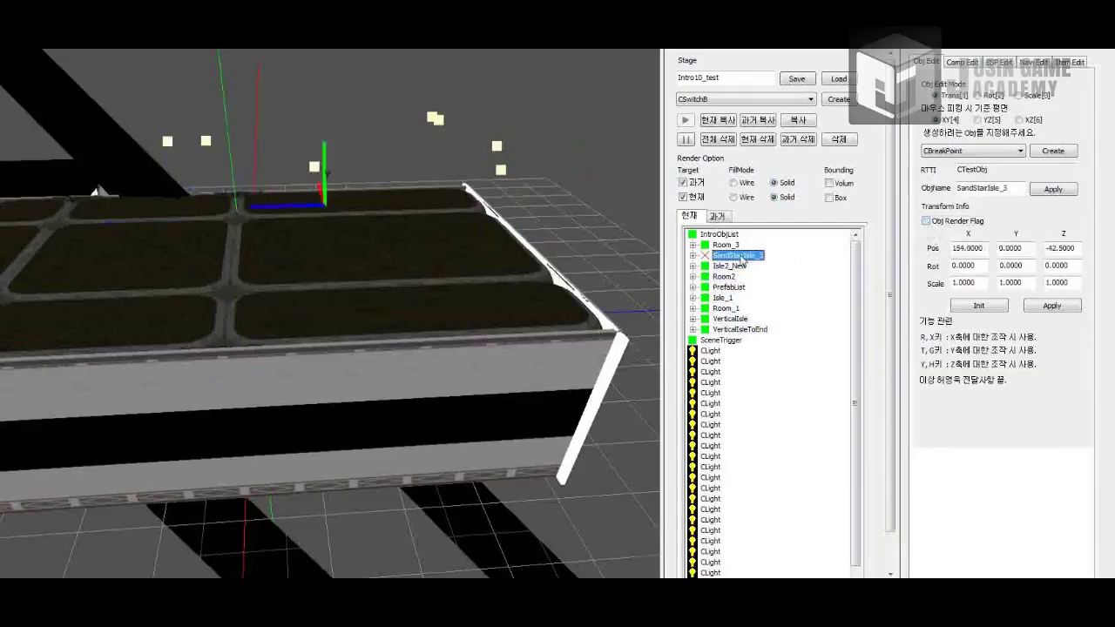
right_drag(436, 260, 428, 255)
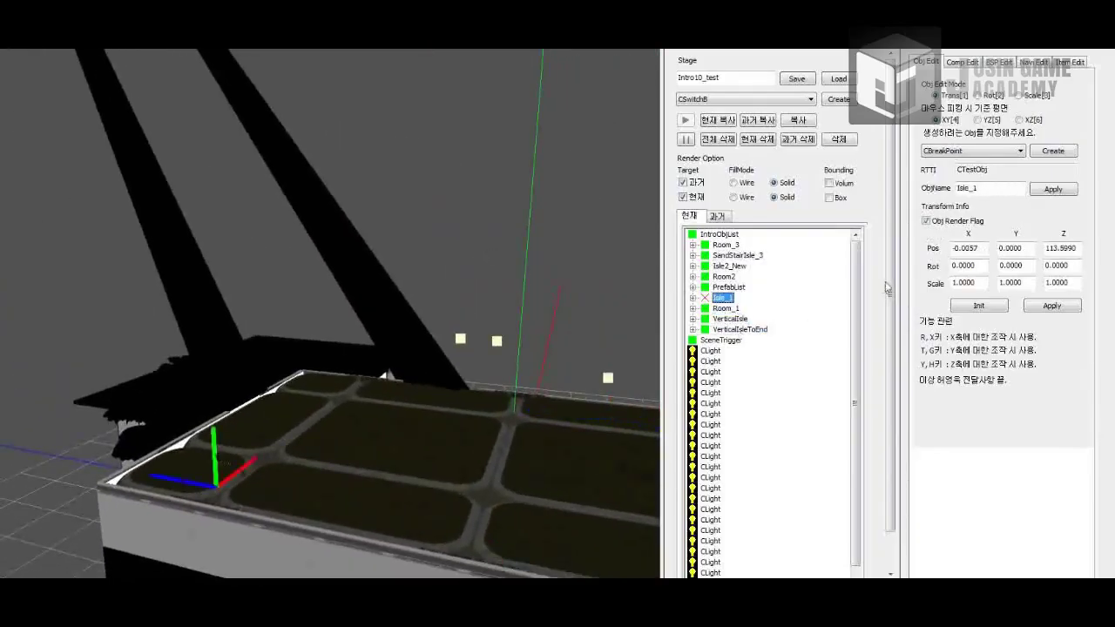
click(927, 222)
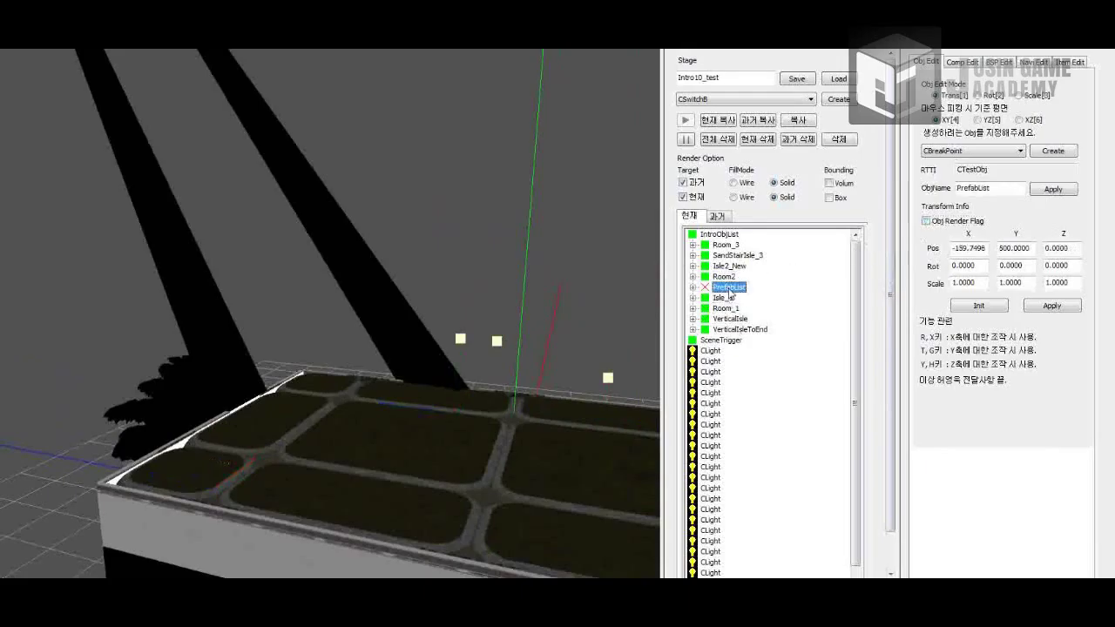
click(726, 245)
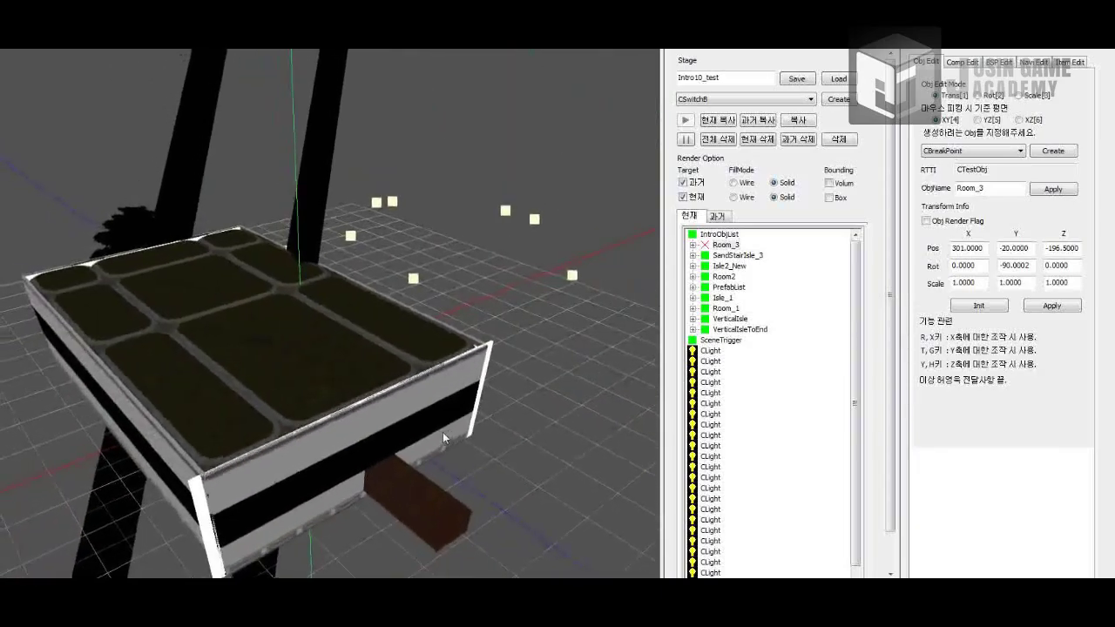
Switch to BSP editing, look up BSP_Intro10.xml in the file explorer's BSPInfo folder, and return to the map tool.
click(993, 66)
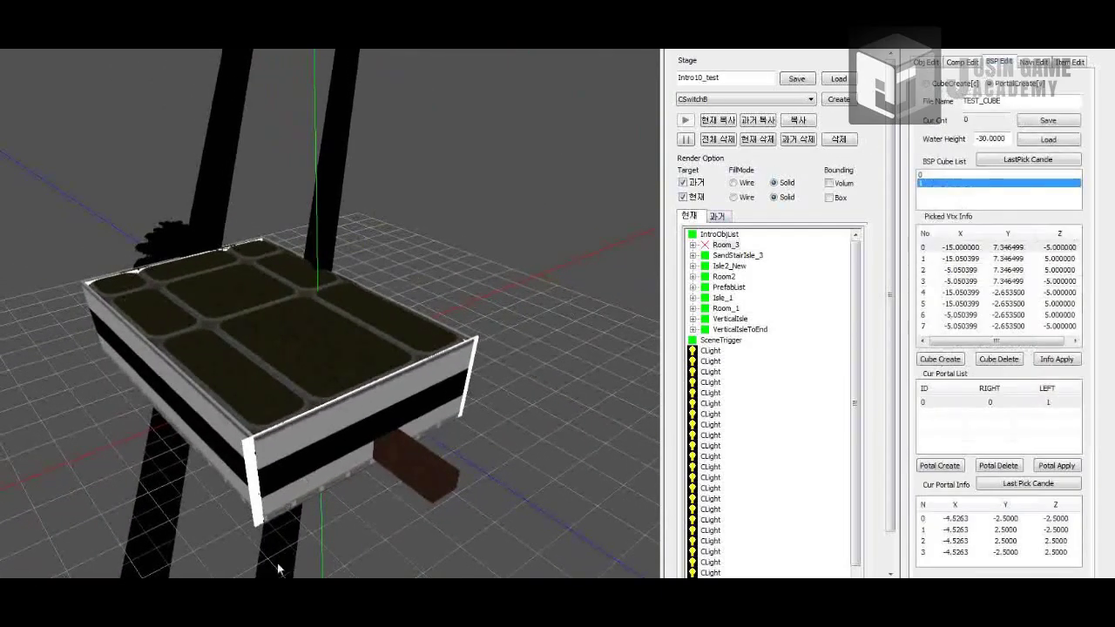
click(349, 613)
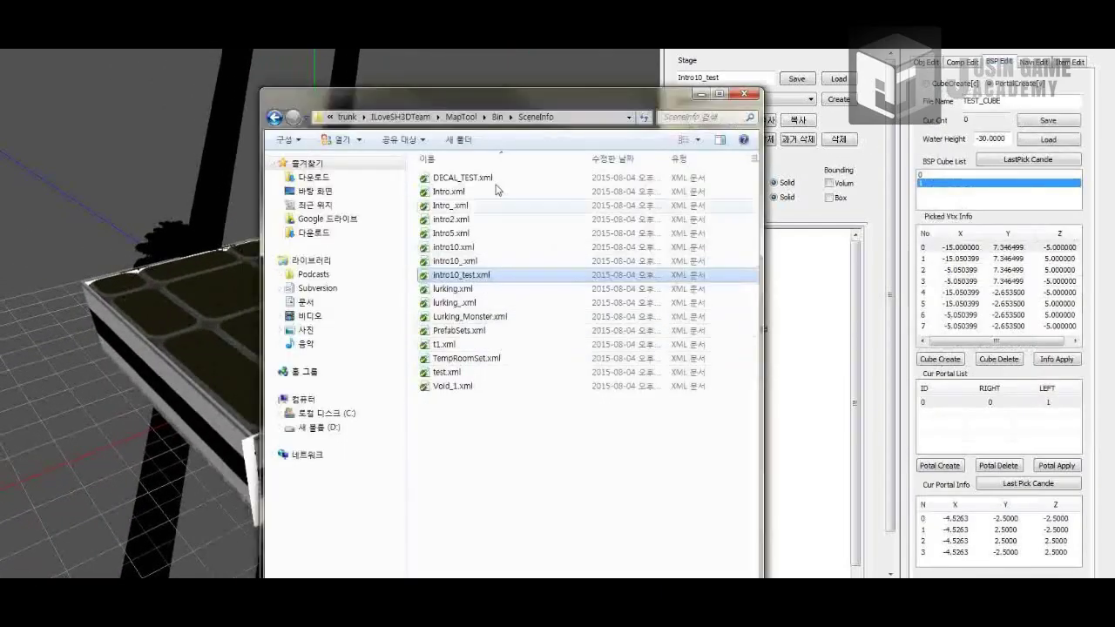
click(484, 120)
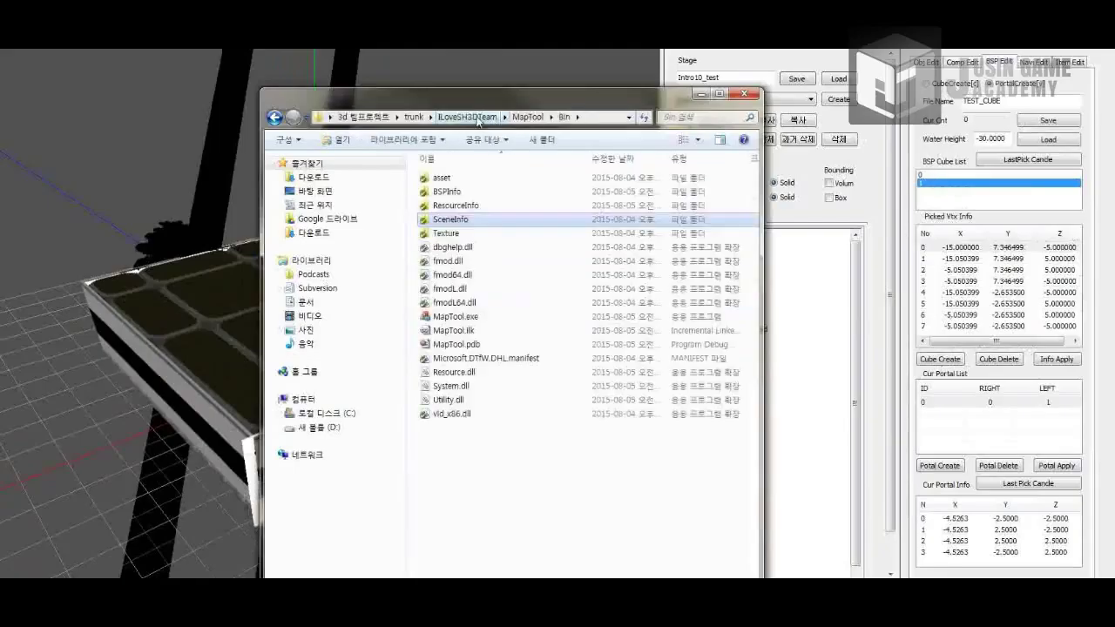
double_click(496, 191)
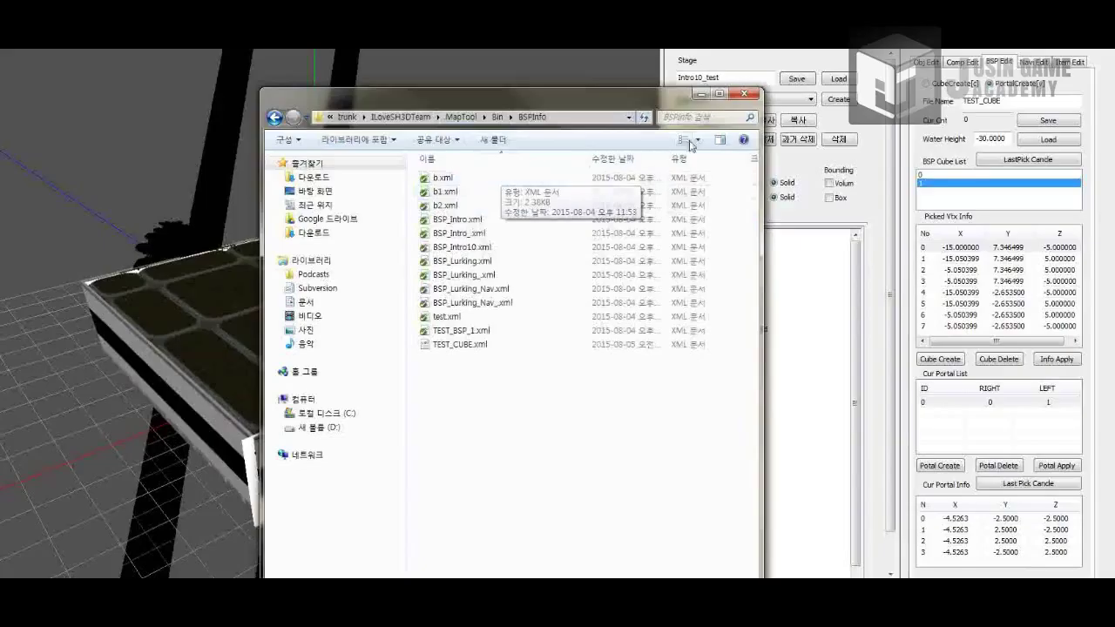
click(701, 94)
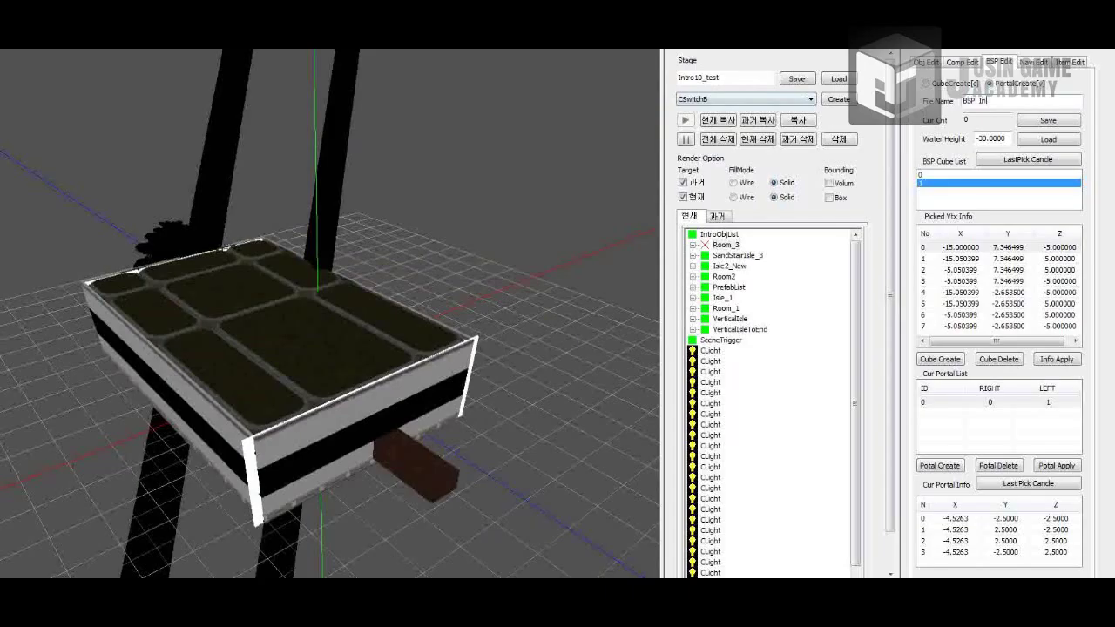
Set the BSP file name to BSP_Intro10 and load its cubes and portals into the stage.
click(1041, 139)
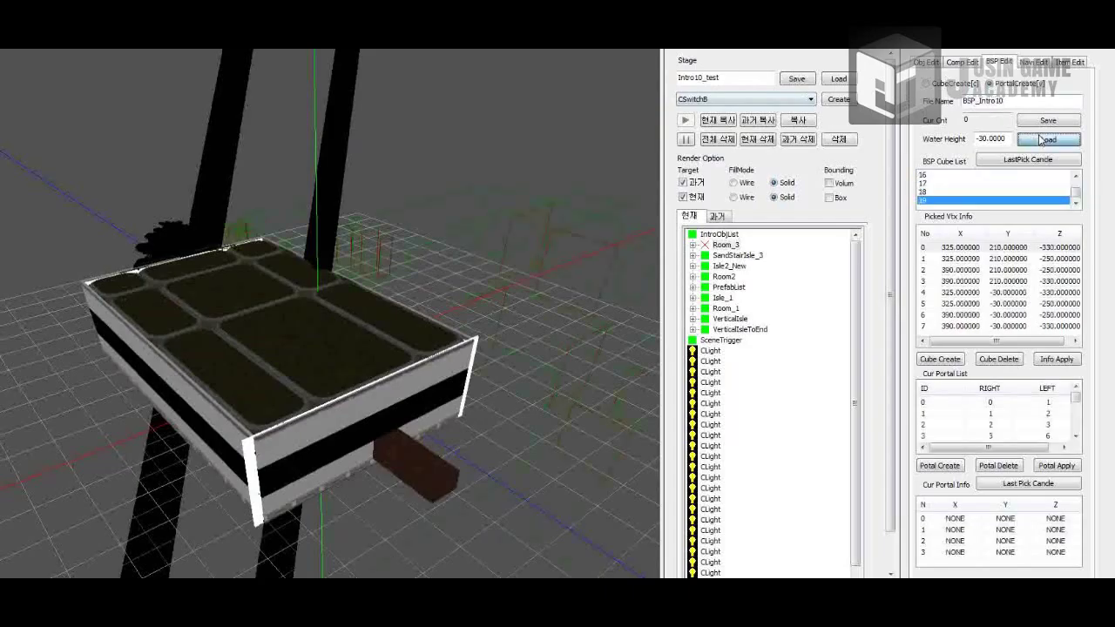
right_drag(344, 338, 551, 287)
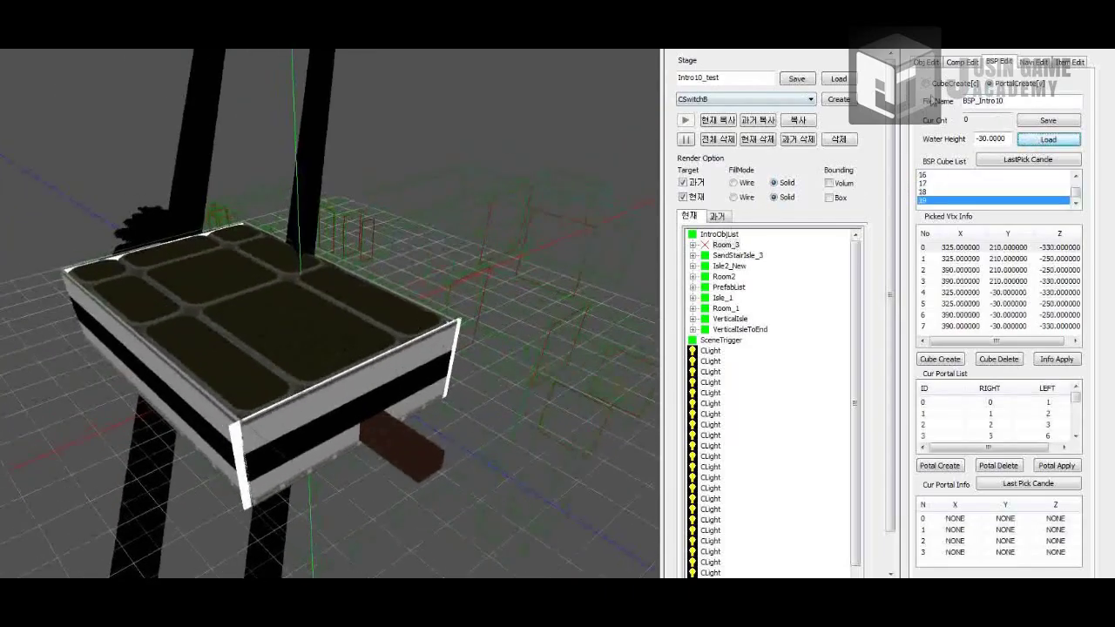
Return to object editing and turn off Obj Render Flag for Room_1 to expose the BSP cube outlines.
click(928, 63)
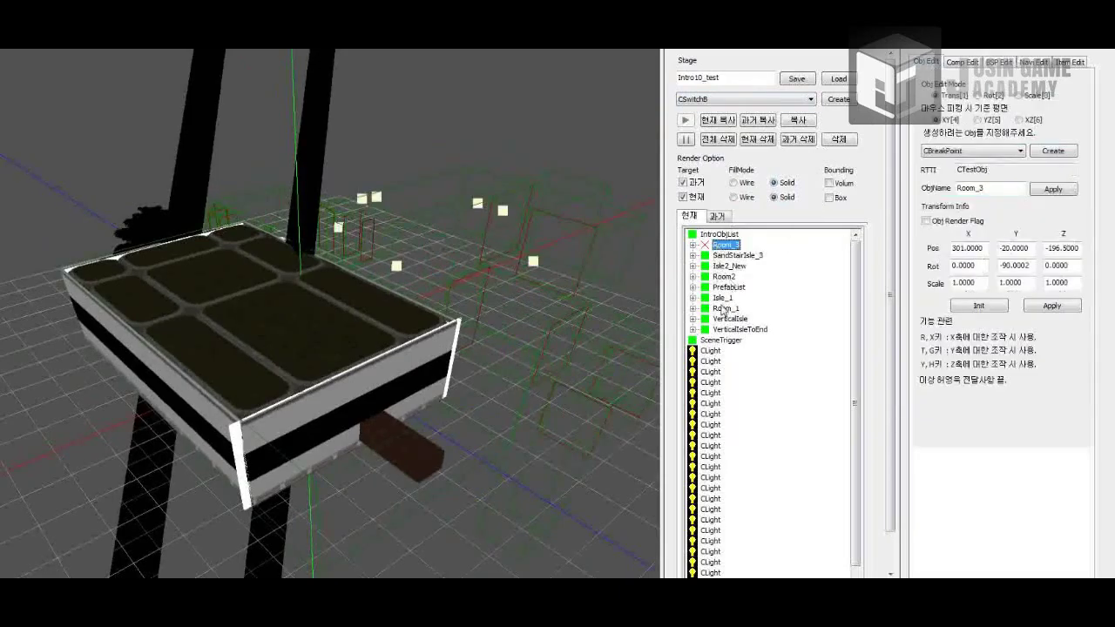
click(940, 225)
key(w)
right_drag(523, 313, 449, 354)
key(w)
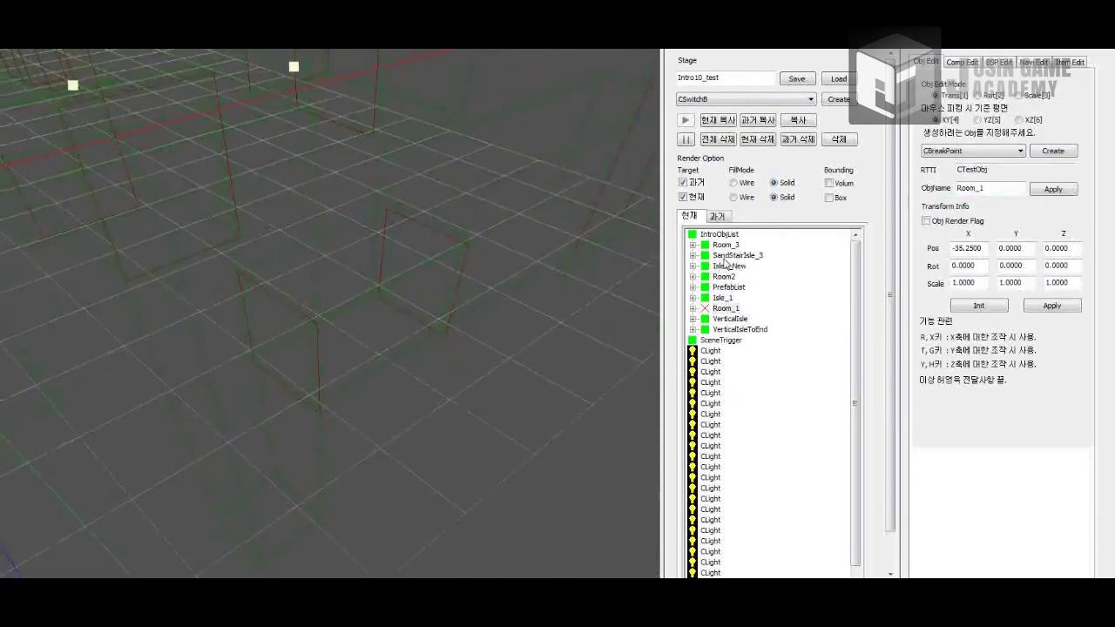
Turn Obj Render Flag back on for the hidden isle objects, including VerticalIsle, to inspect them with the BSP cubes.
click(926, 221)
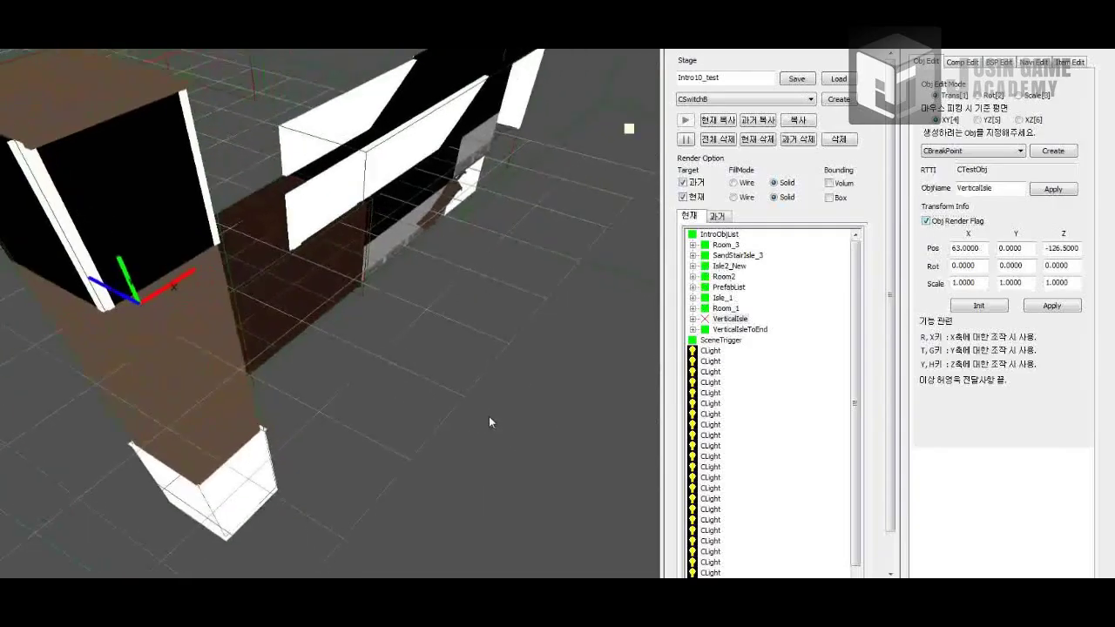
key(w)
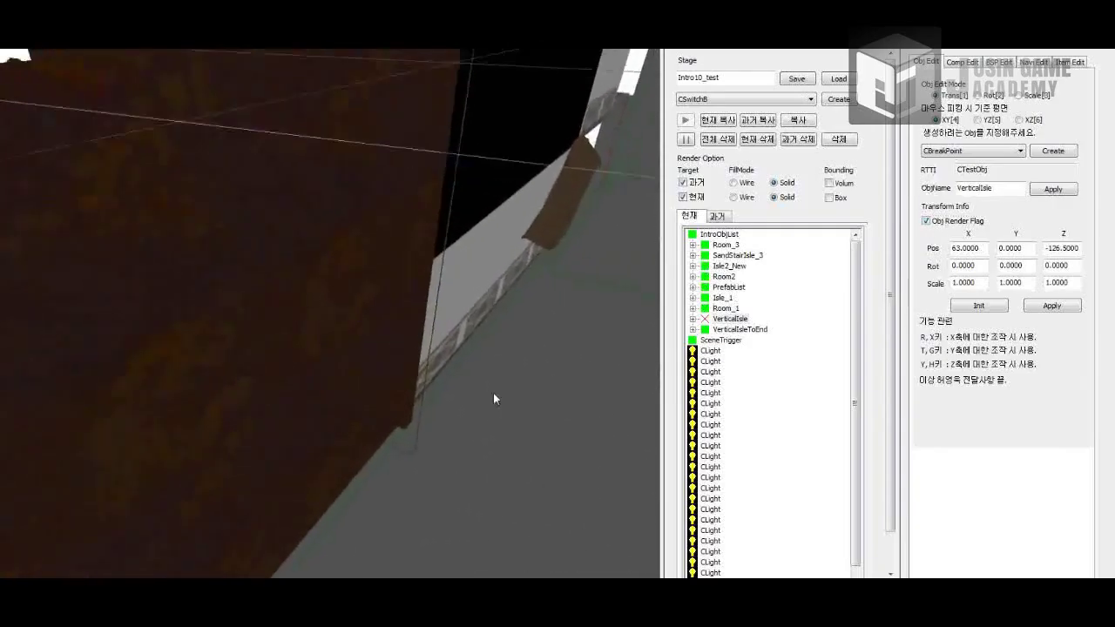
key(s)
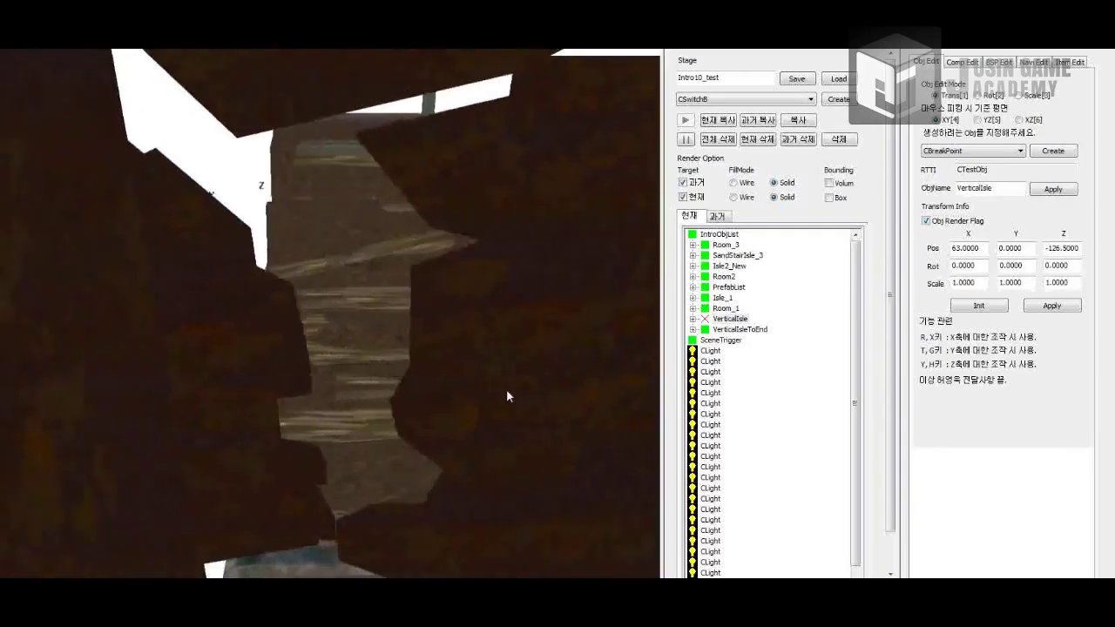